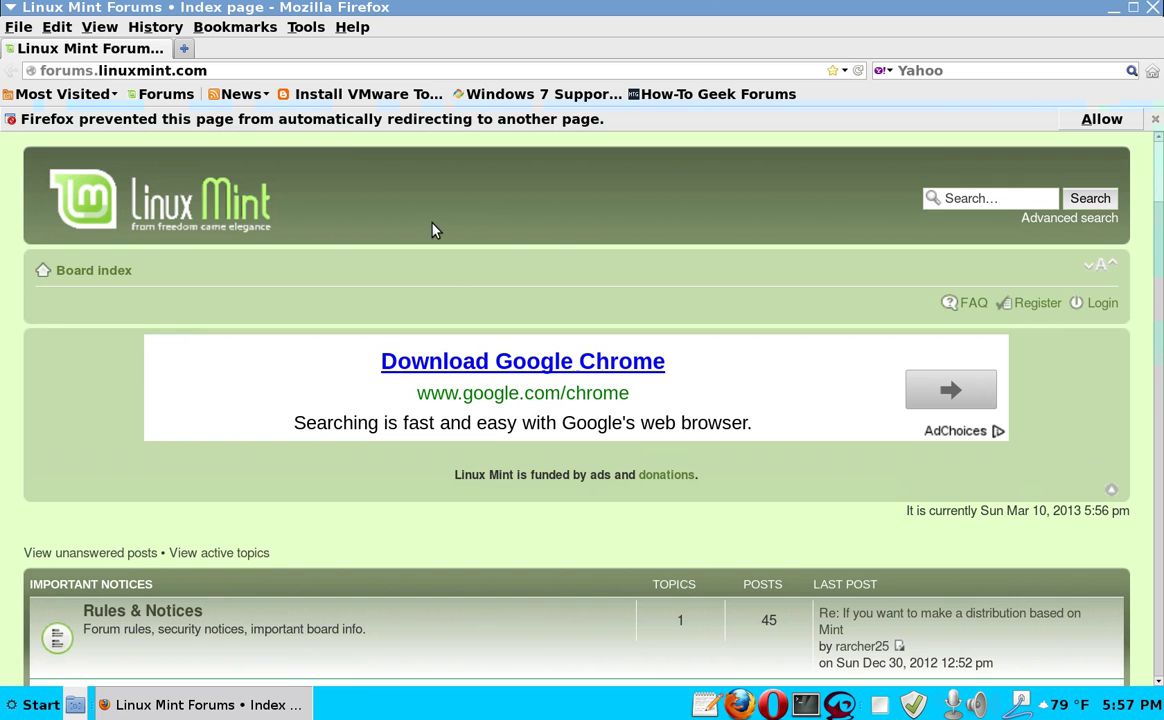
- Replace the forum address in Firefox with 'linux mint browsers', fixing a typo along the way
click(167, 70)
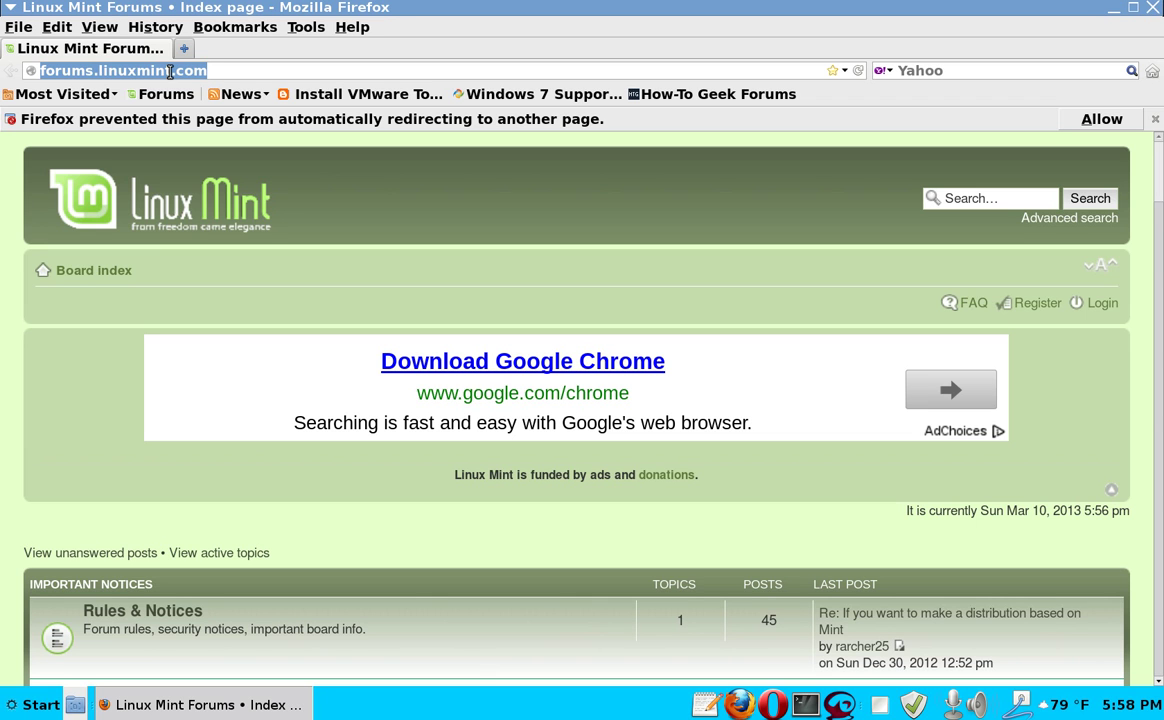
text(linu)
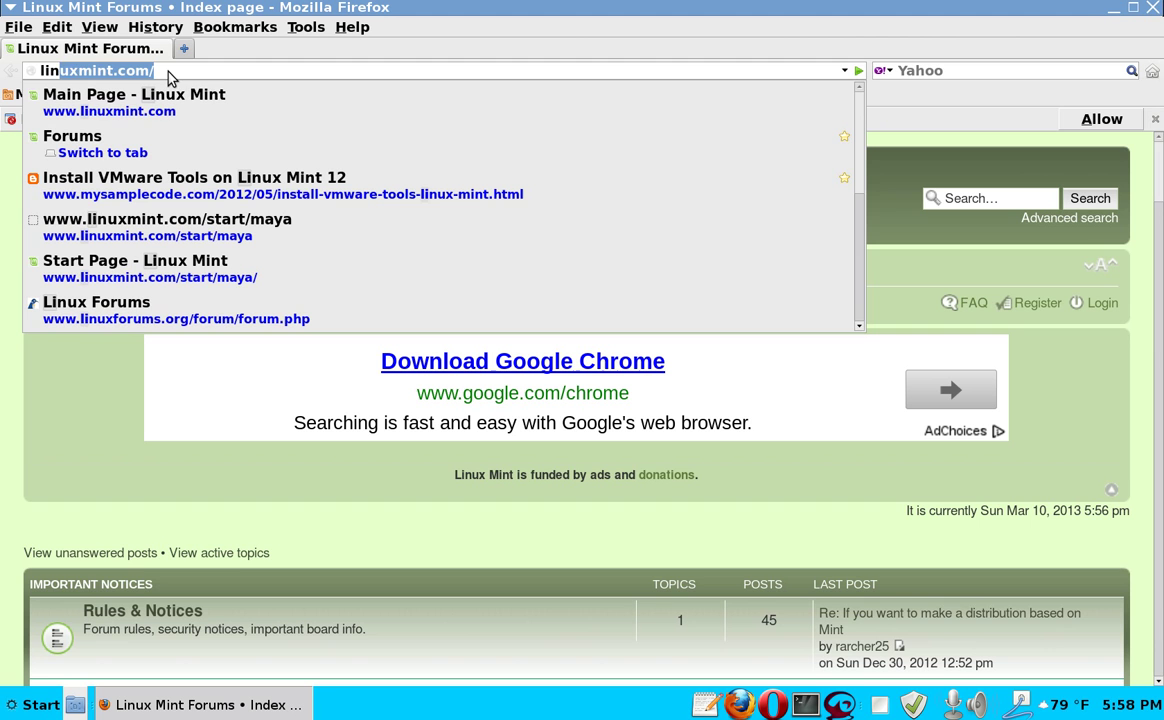
text(x w)
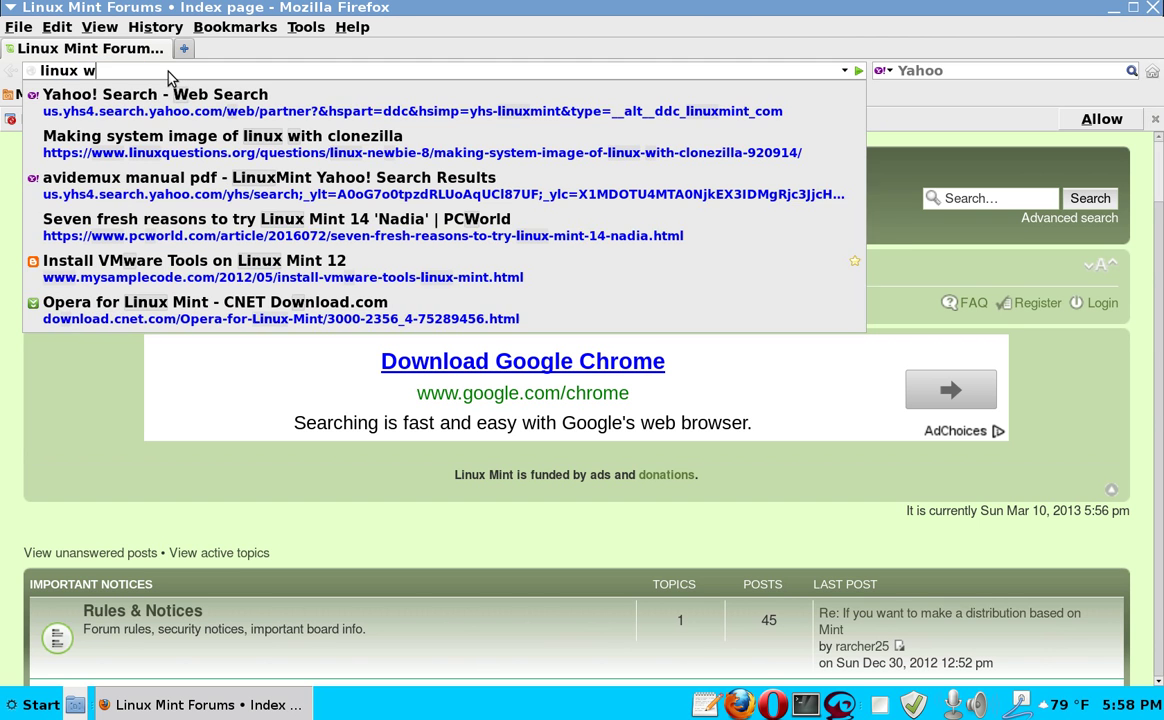
key(BackSpace)
text(mi)
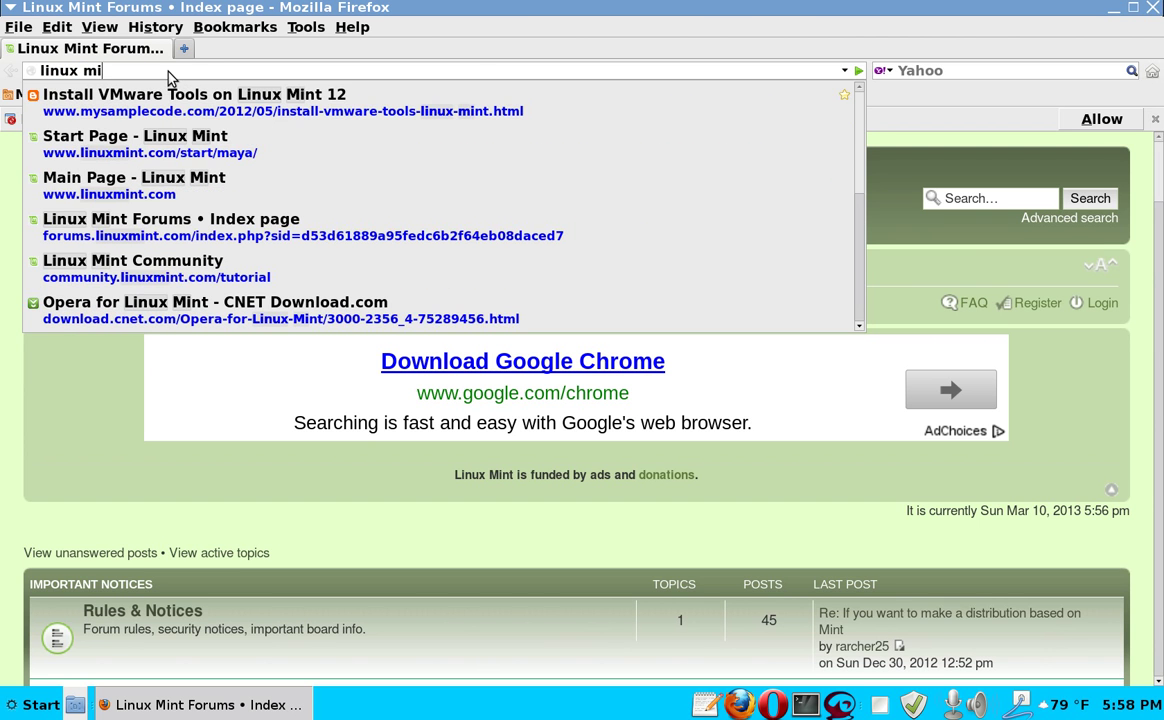
text(nt b)
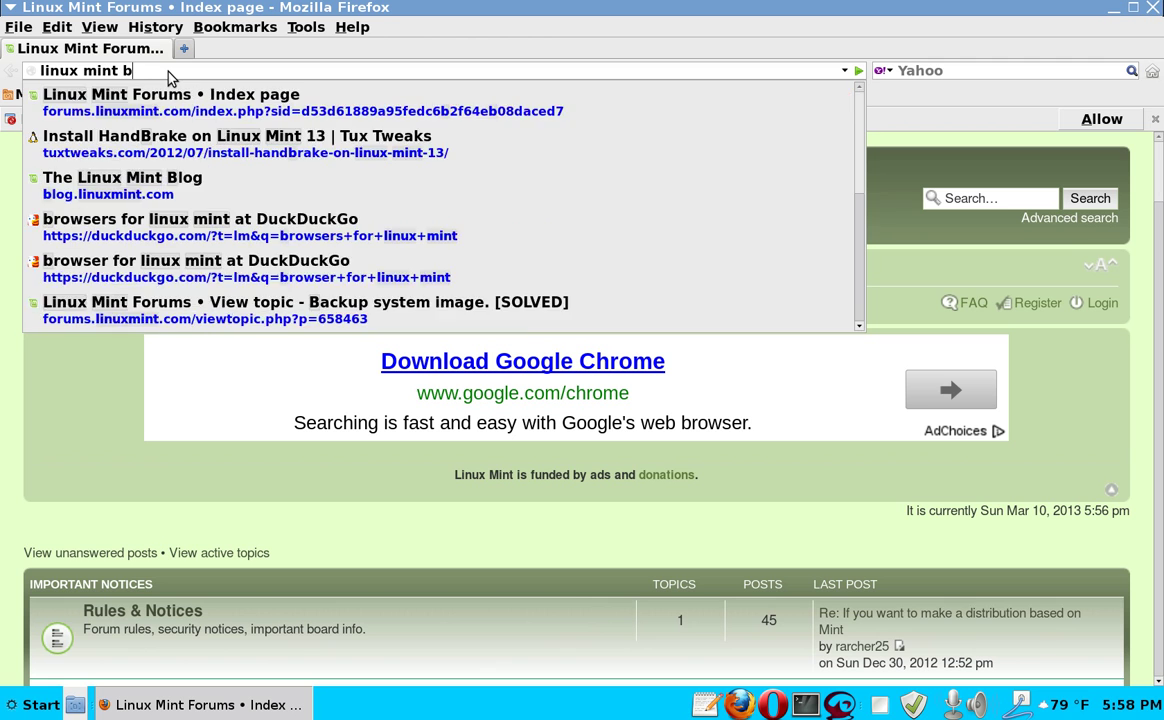
text(rowsers)
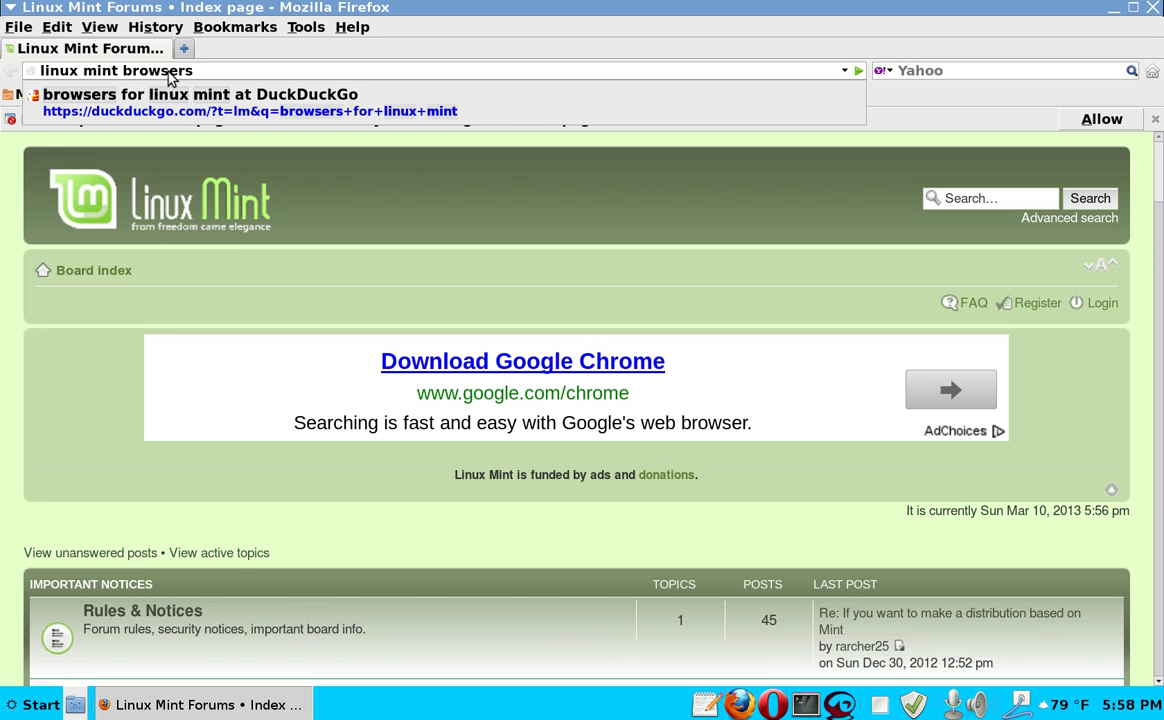
- Search for linux mint browsers and browse the 'Opera for Linux Mint - CNET Download.com' result page
key(Return)
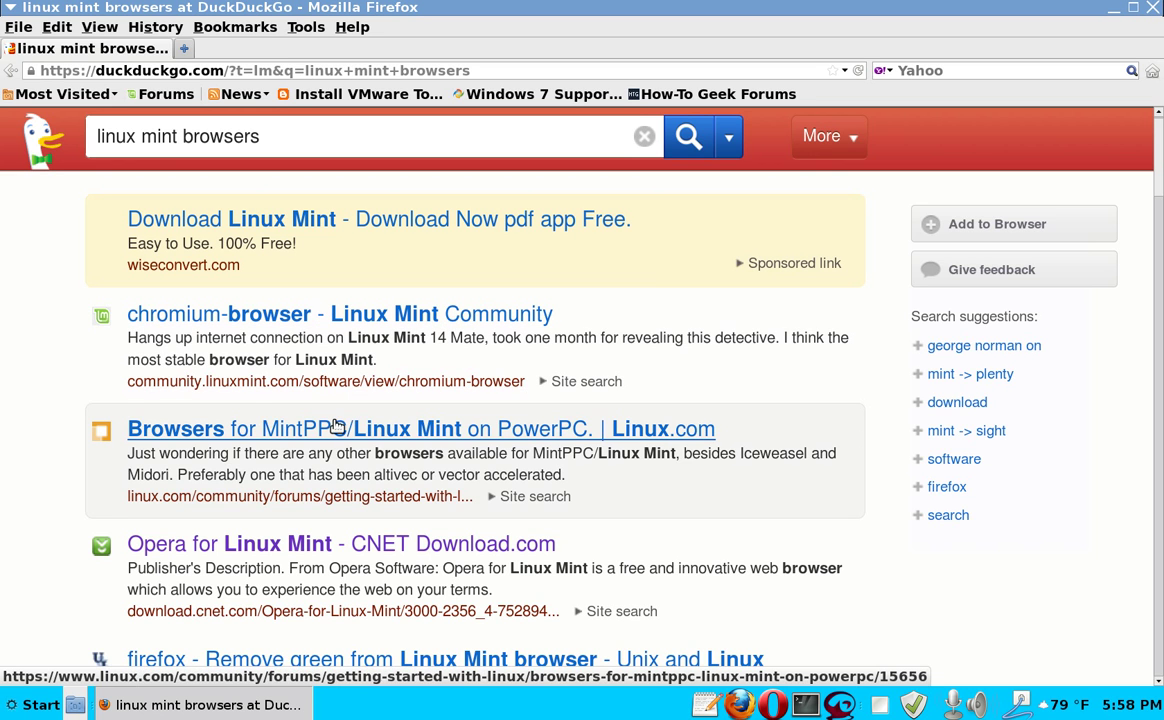
click(290, 544)
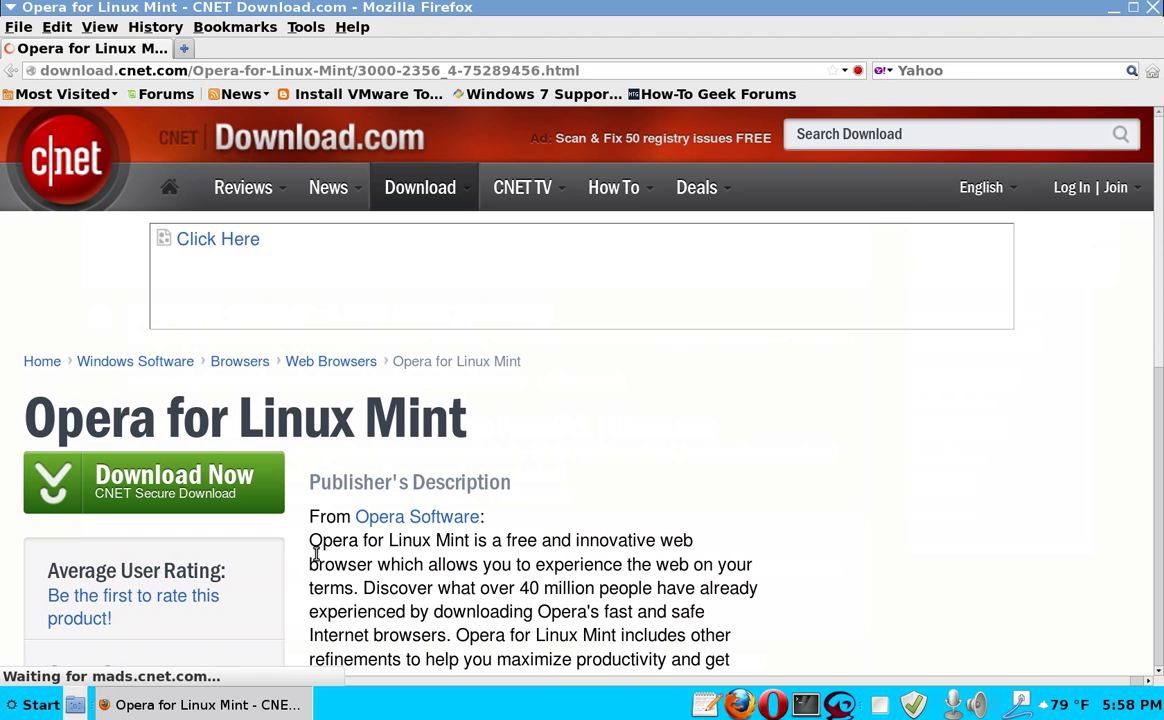
scroll(558, 517, down, 3)
scroll(558, 517, down, 2)
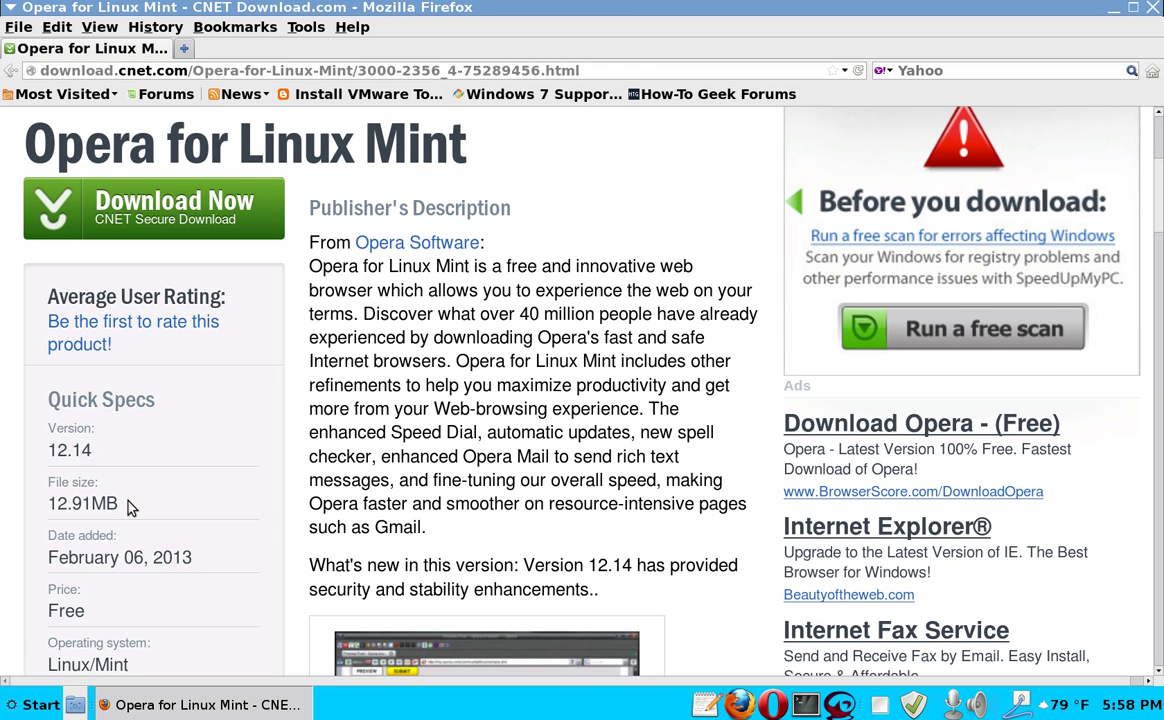
scroll(128, 508, down, 5)
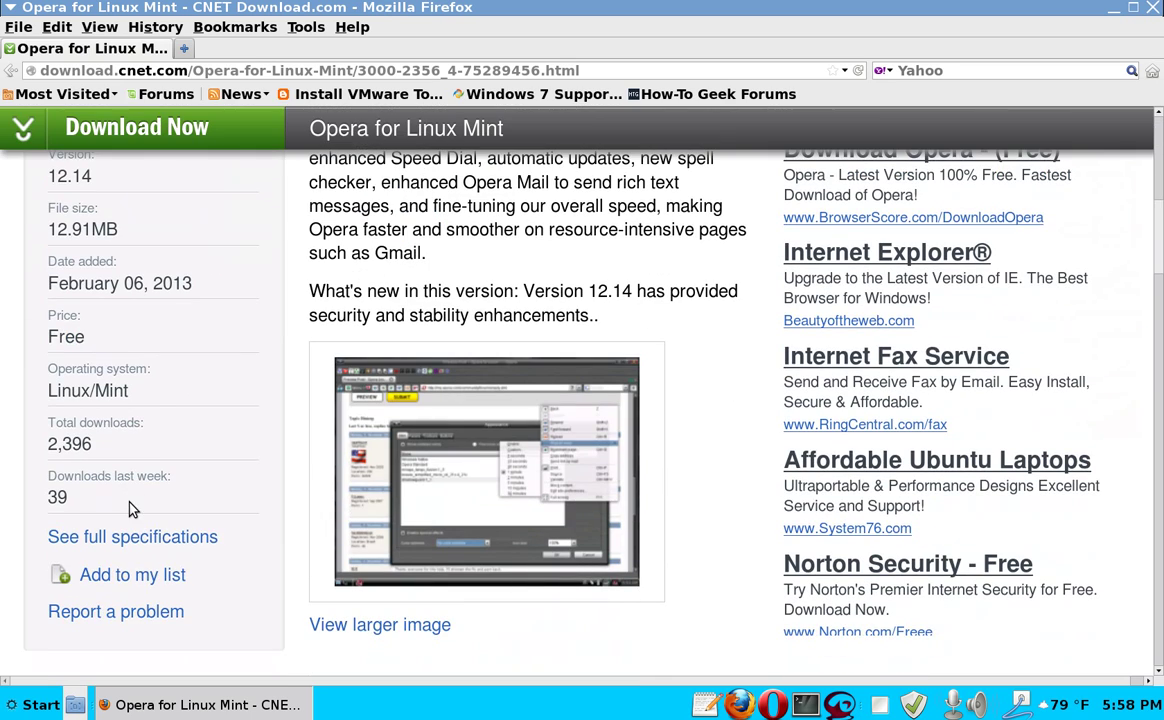
scroll(180, 470, up, 10)
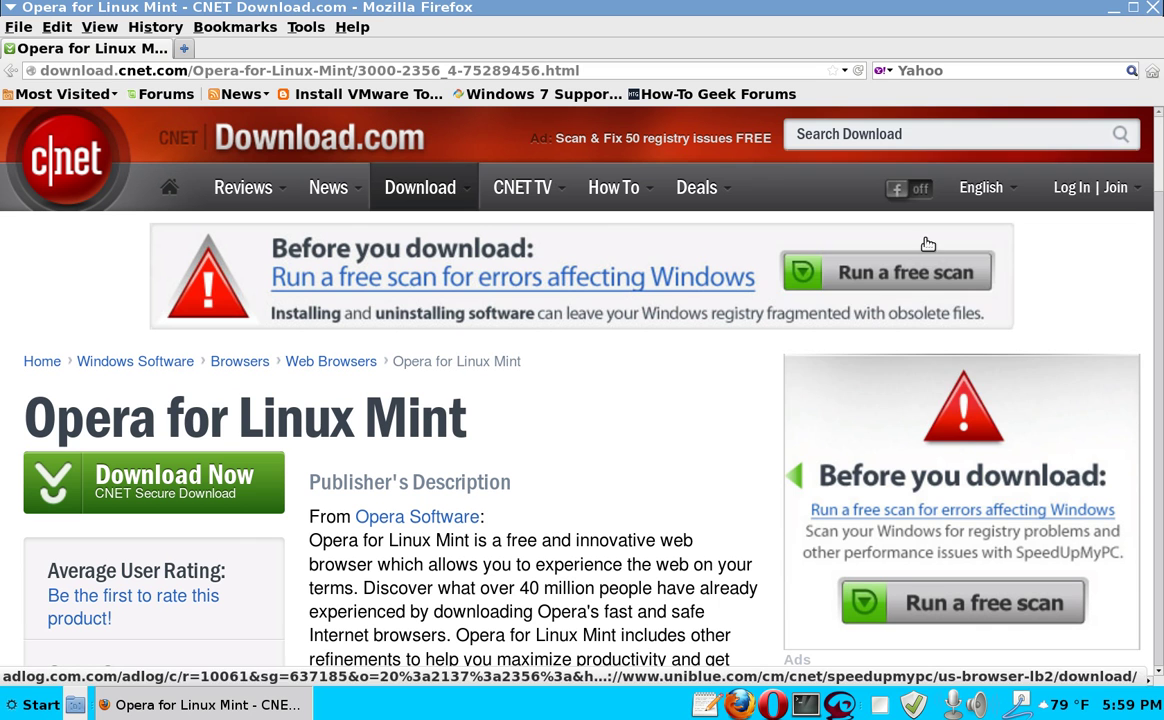
- Close Firefox and launch Software Manager from the Start menu's System section
click(1155, 12)
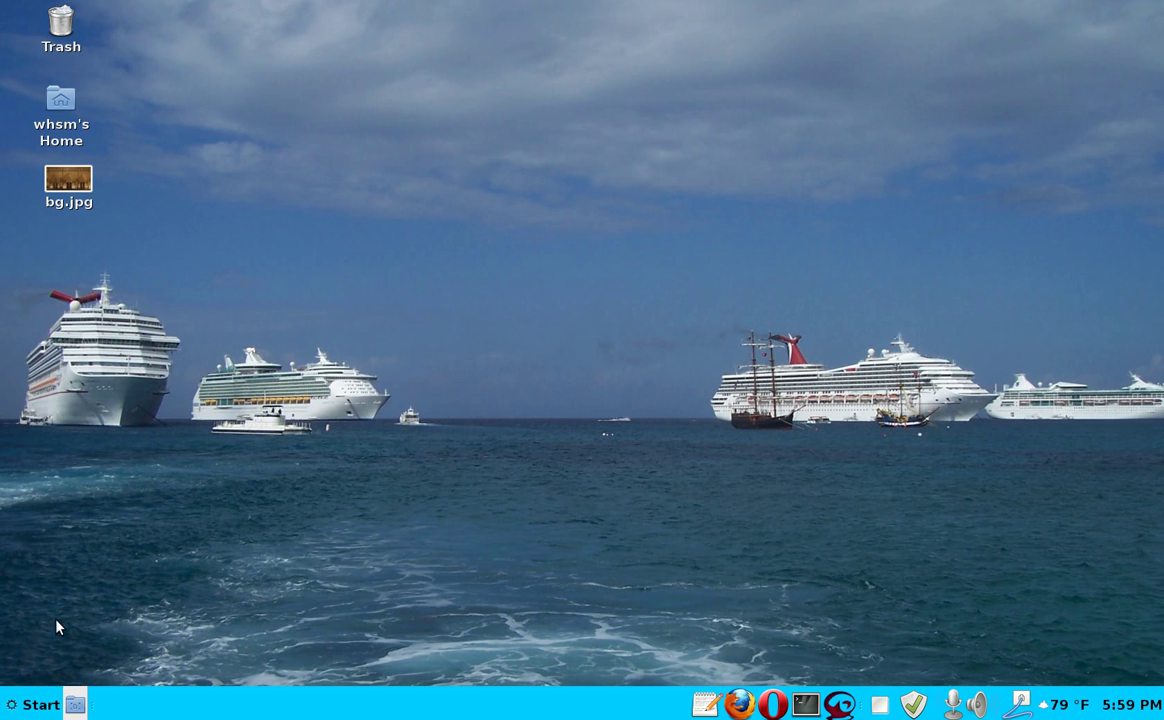
click(33, 706)
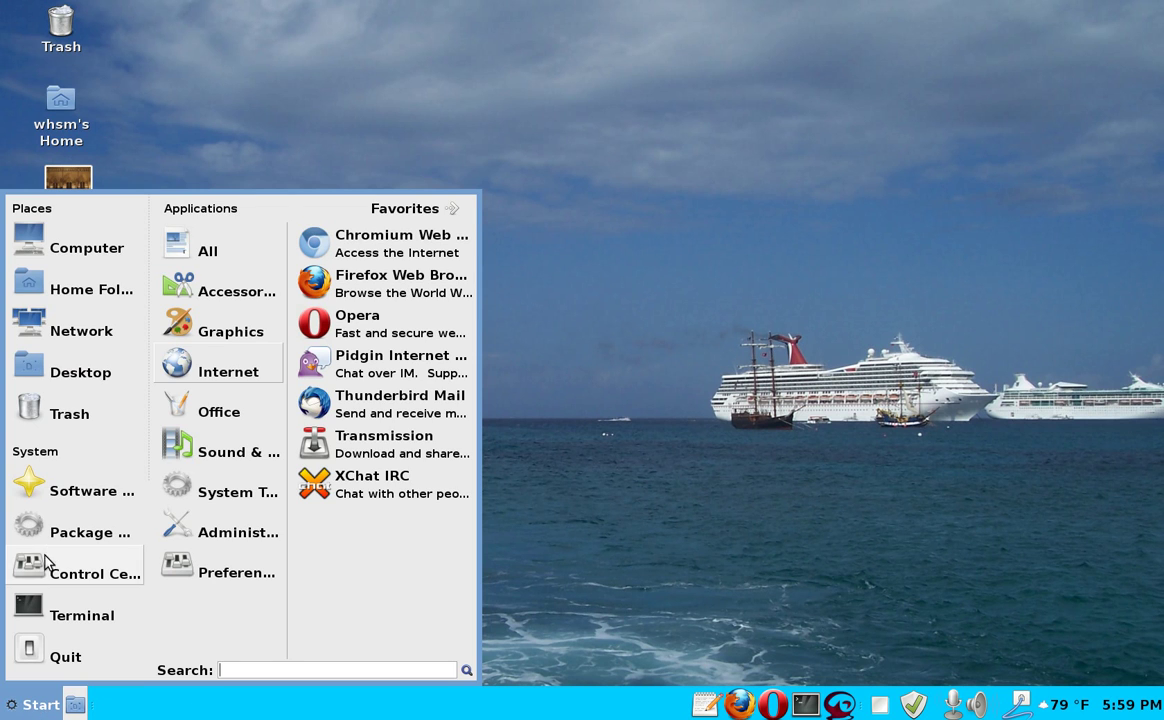
click(67, 497)
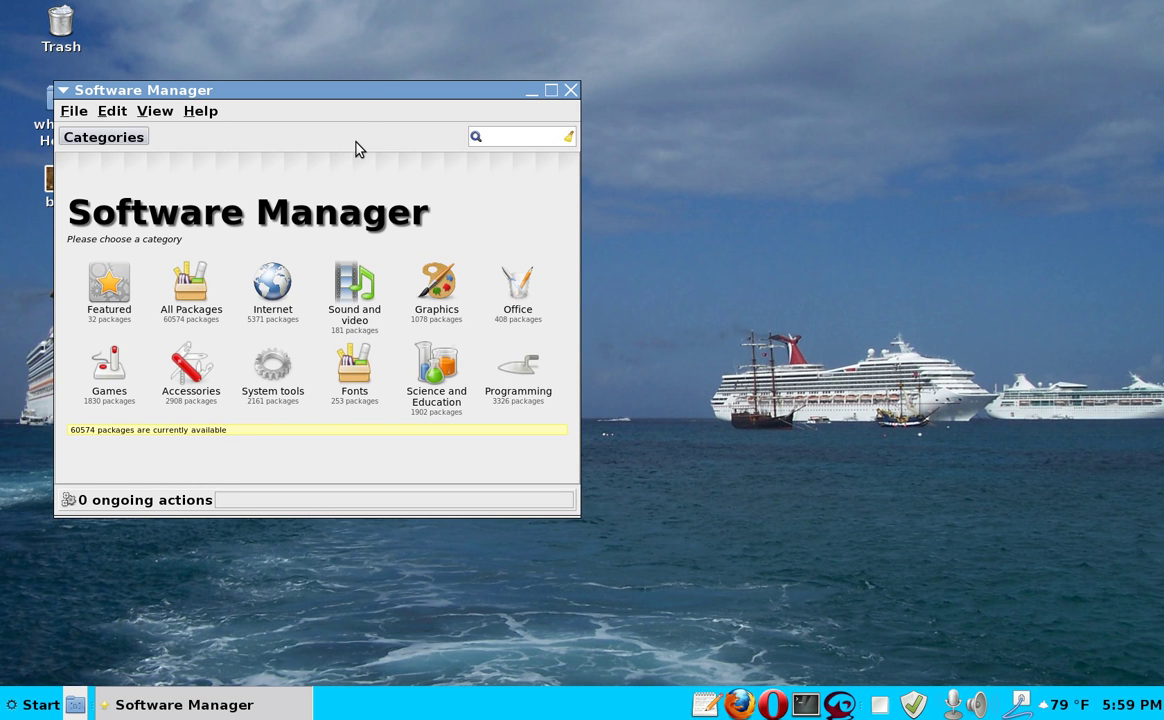
- Shift the Software Manager window right and search the packages for 'browser'
drag(363, 97, 485, 110)
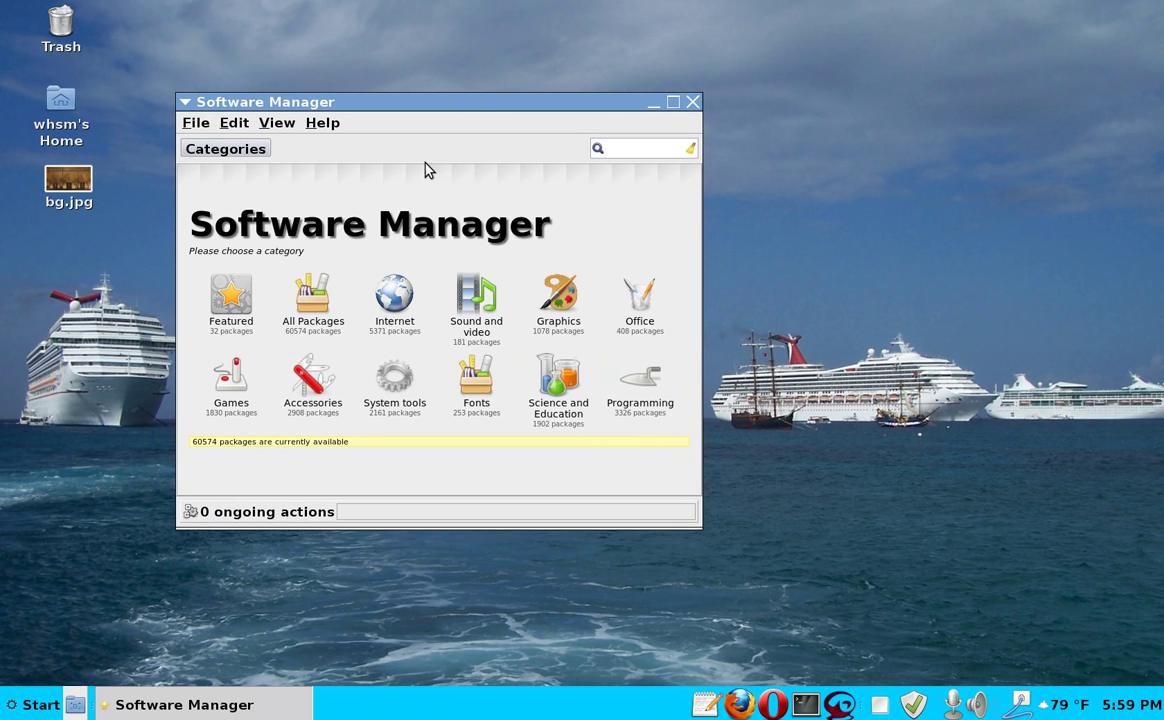
click(623, 150)
text(browse)
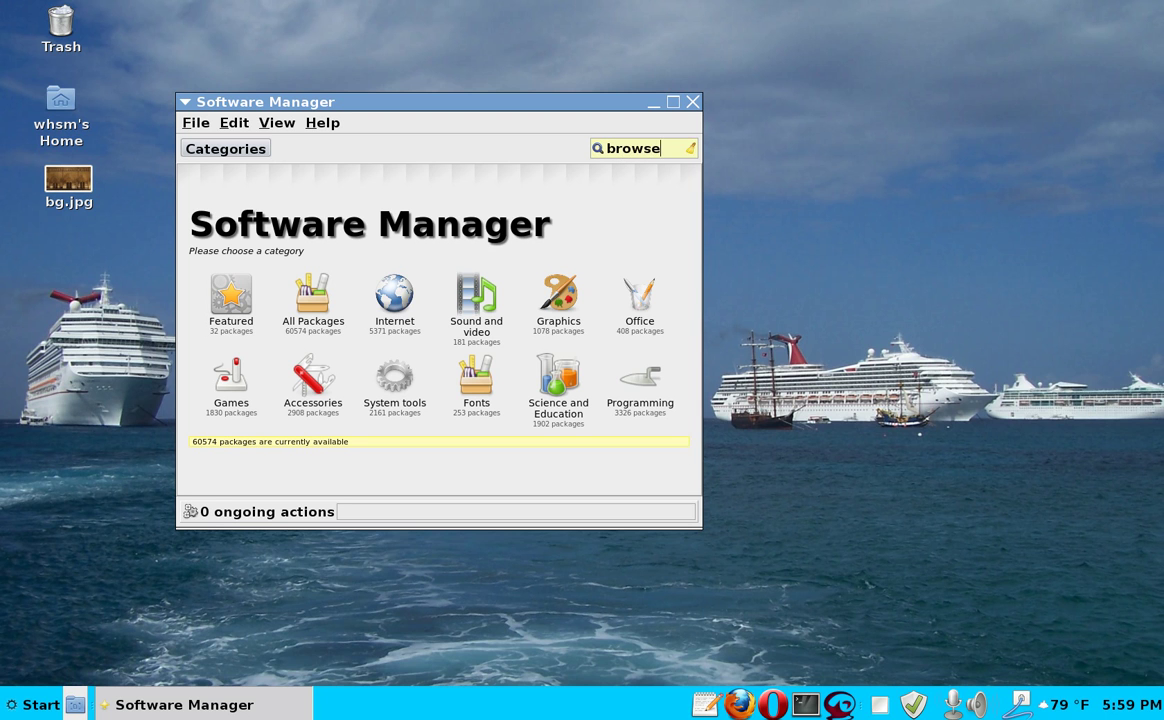
text(r)
key(Return)
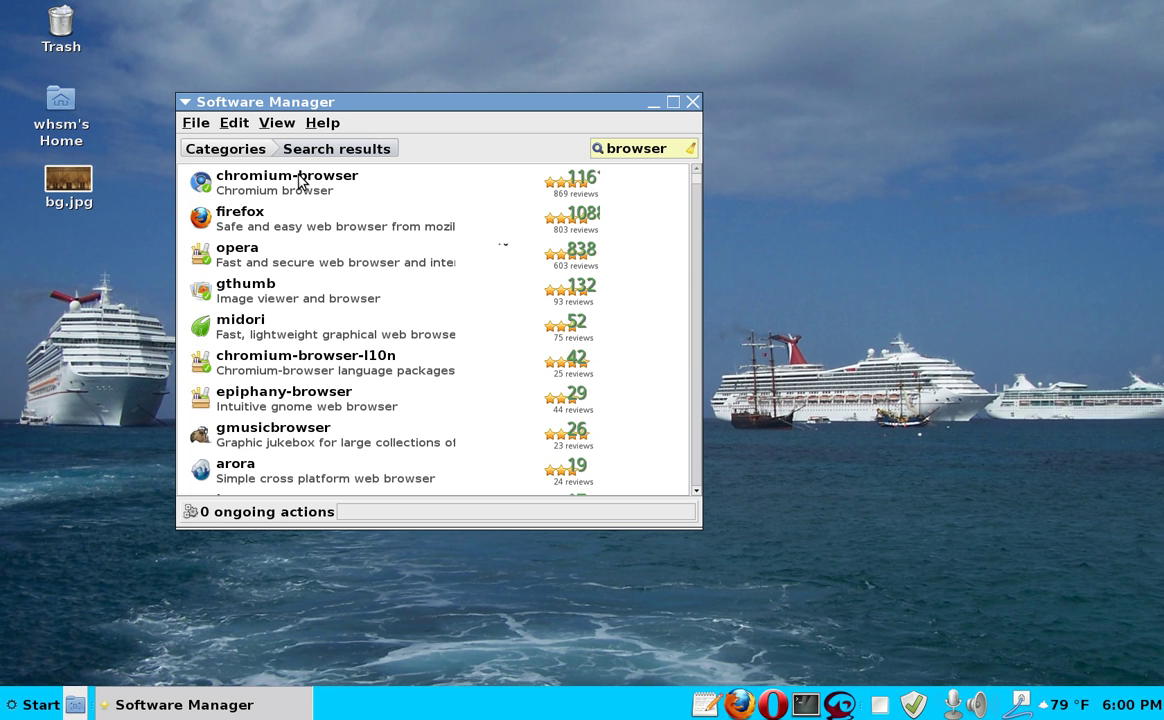
double_click(265, 220)
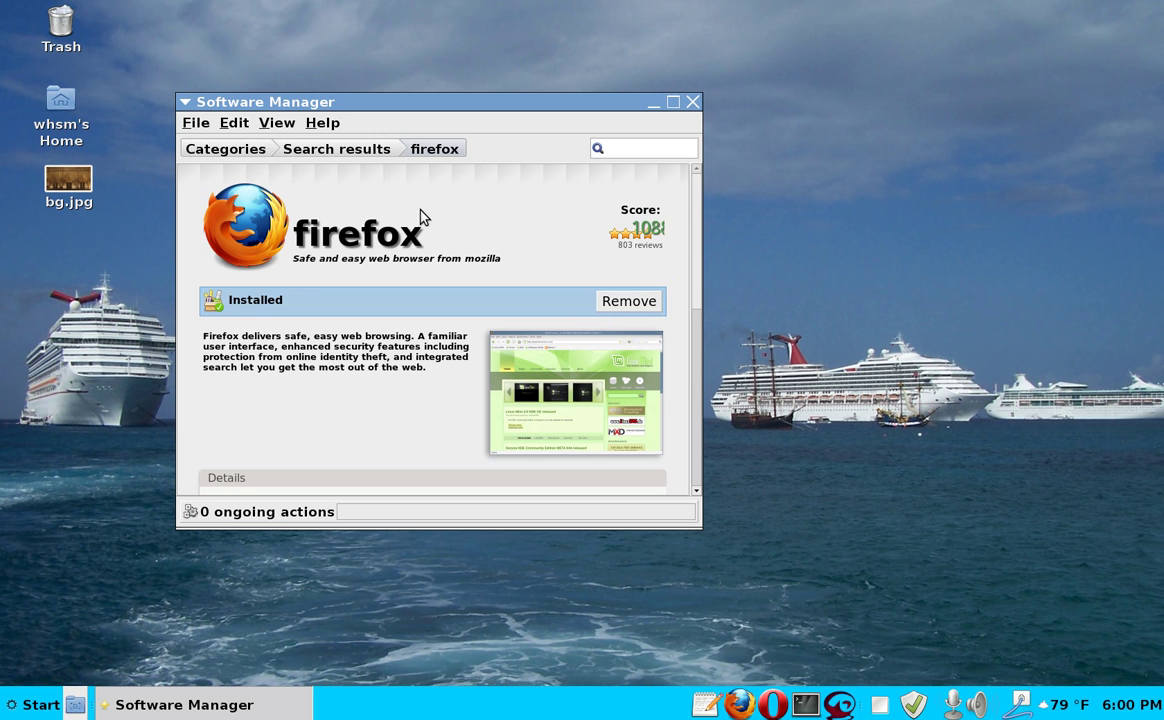
click(365, 155)
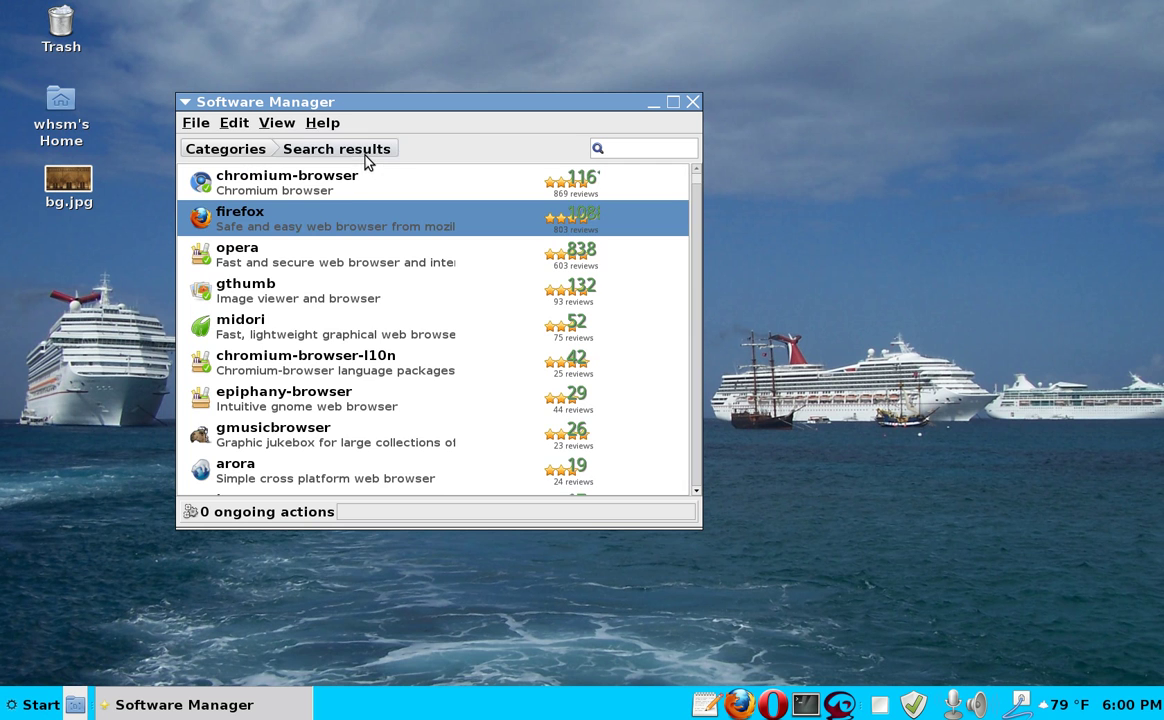
click(258, 325)
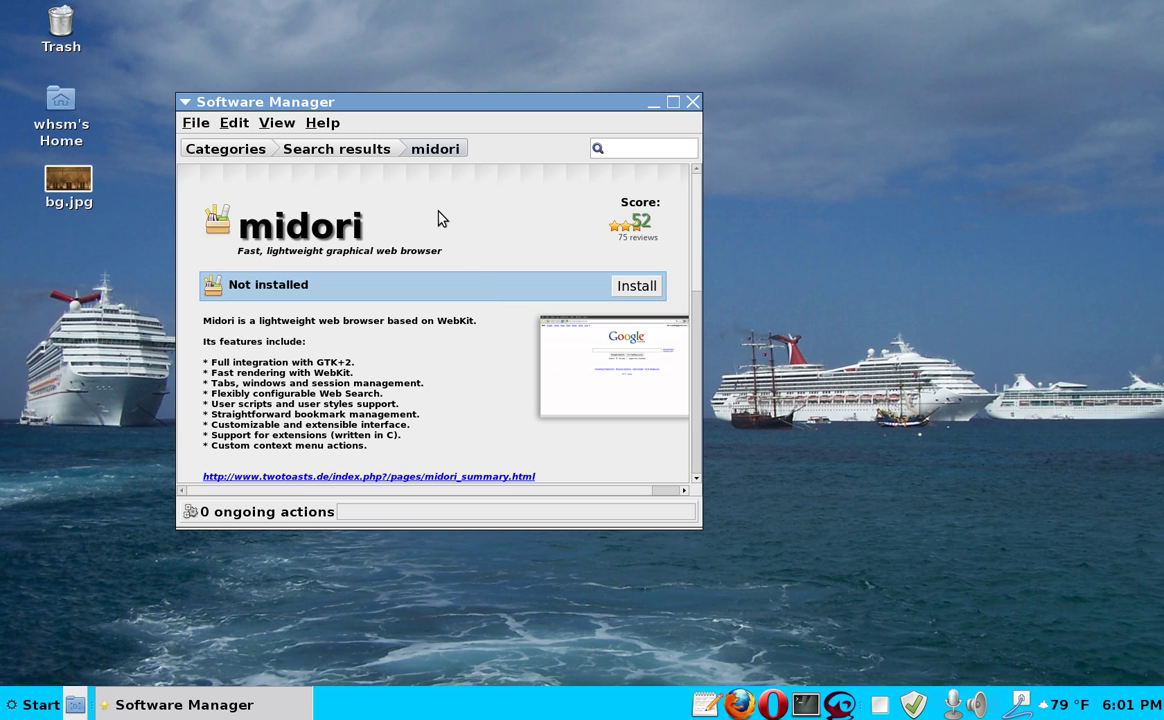
click(369, 156)
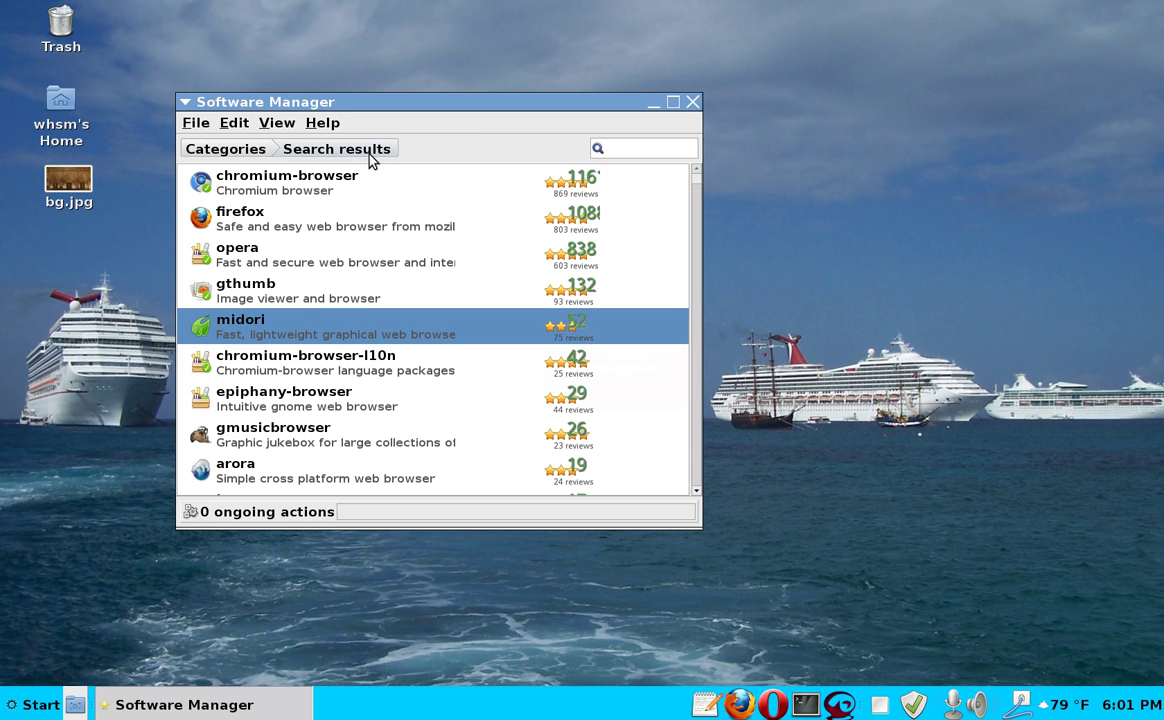
- Return to the category overview and reopen the System tools category
click(258, 152)
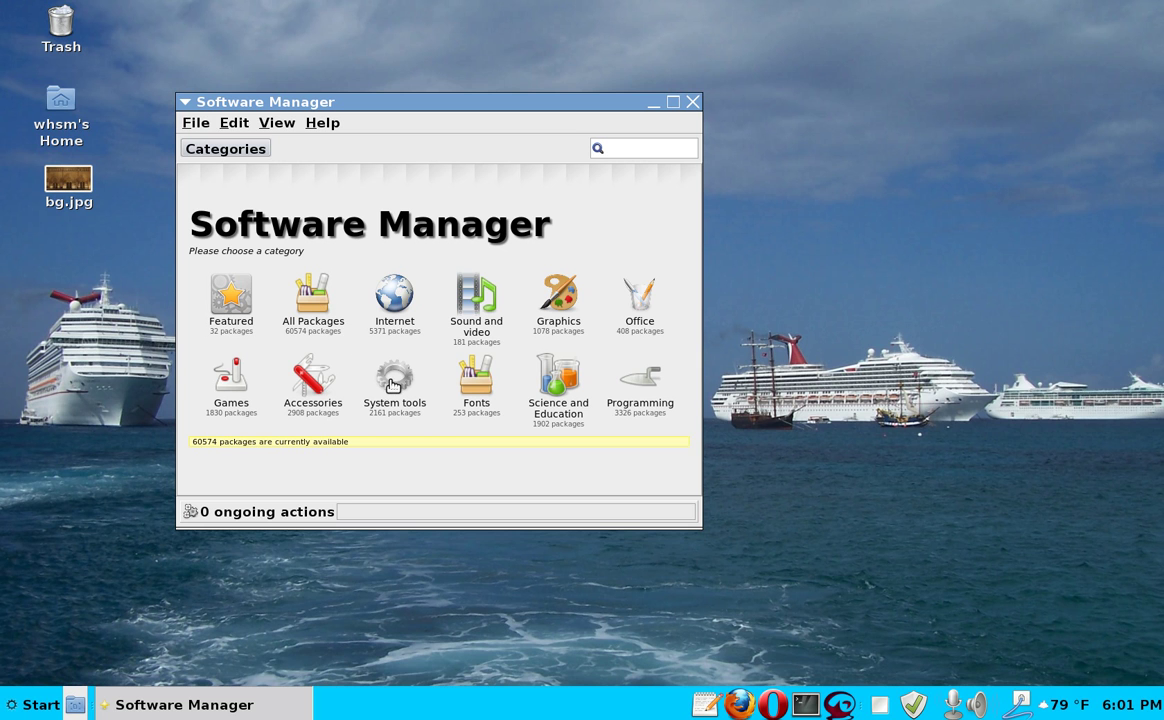
click(392, 386)
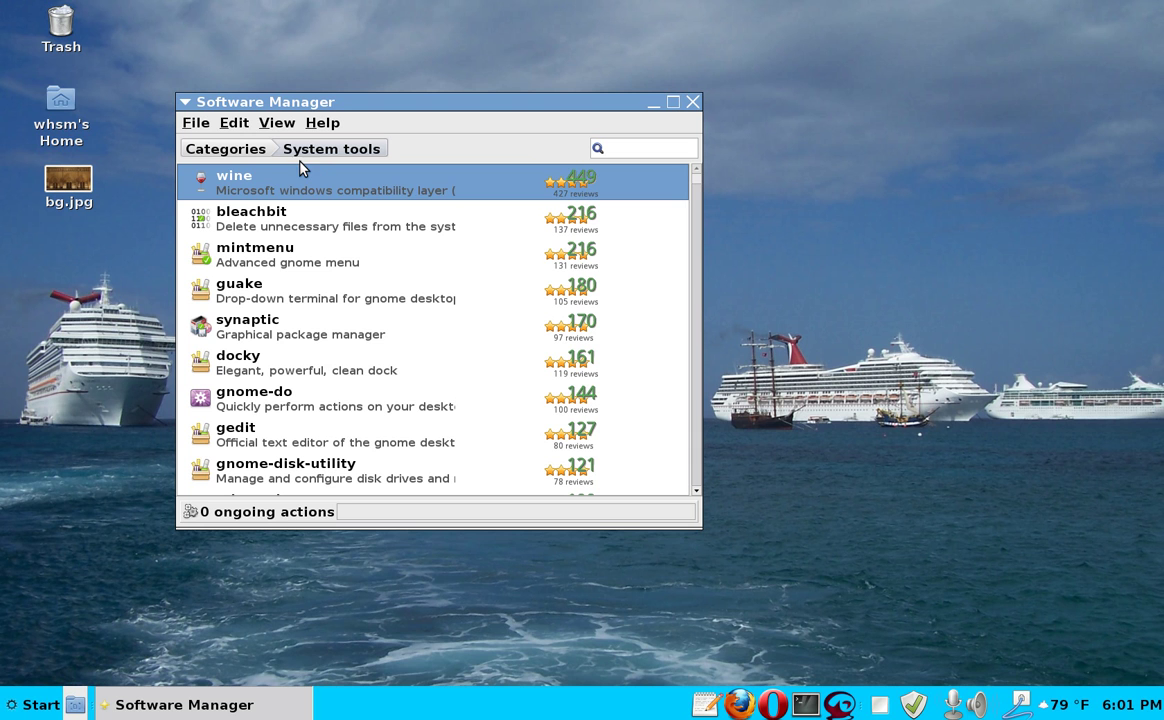
click(242, 153)
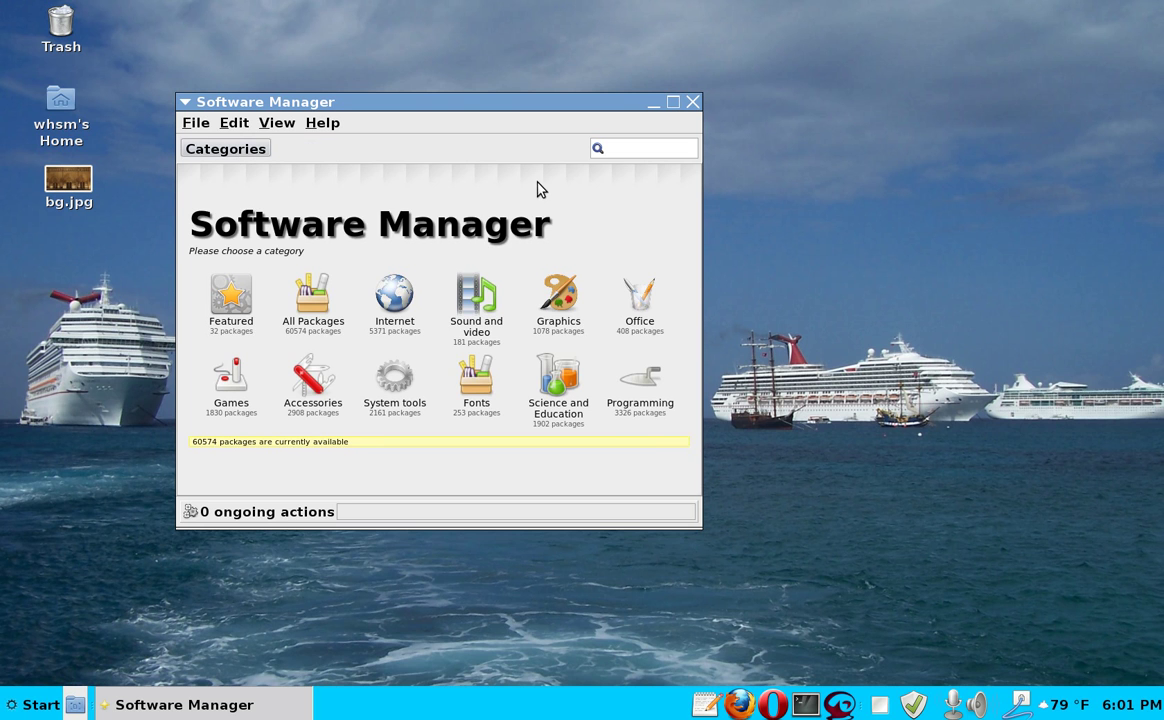
click(628, 148)
text(ble)
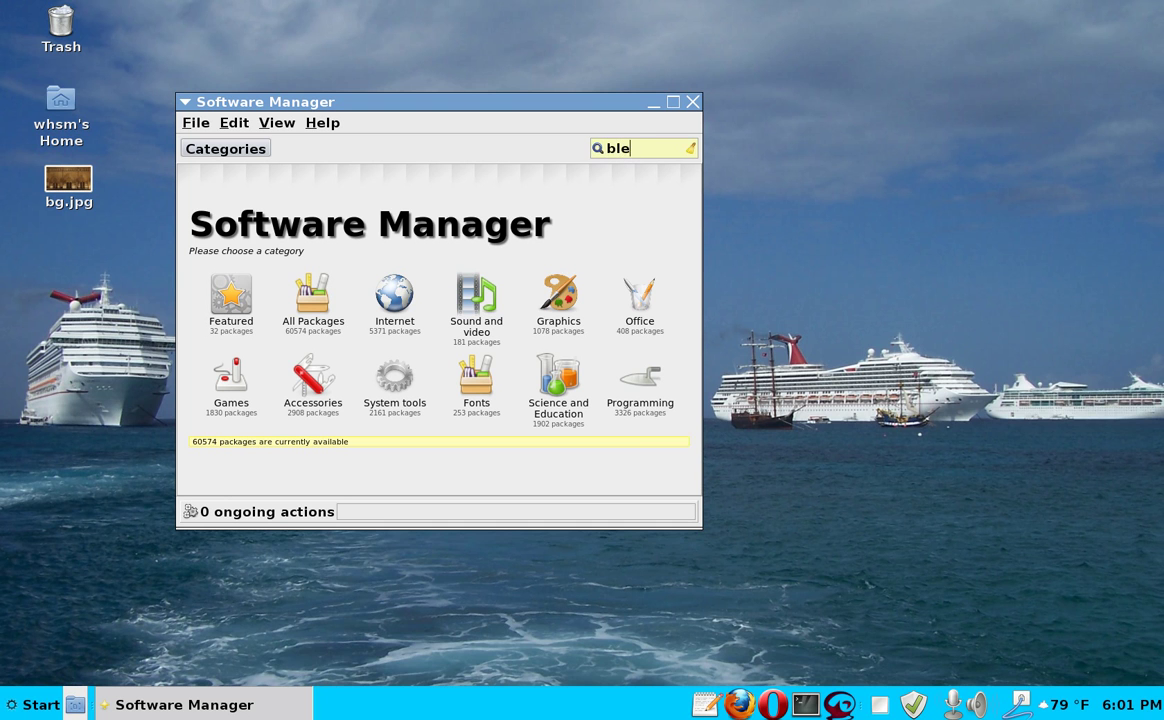
text(achbit)
key(Return)
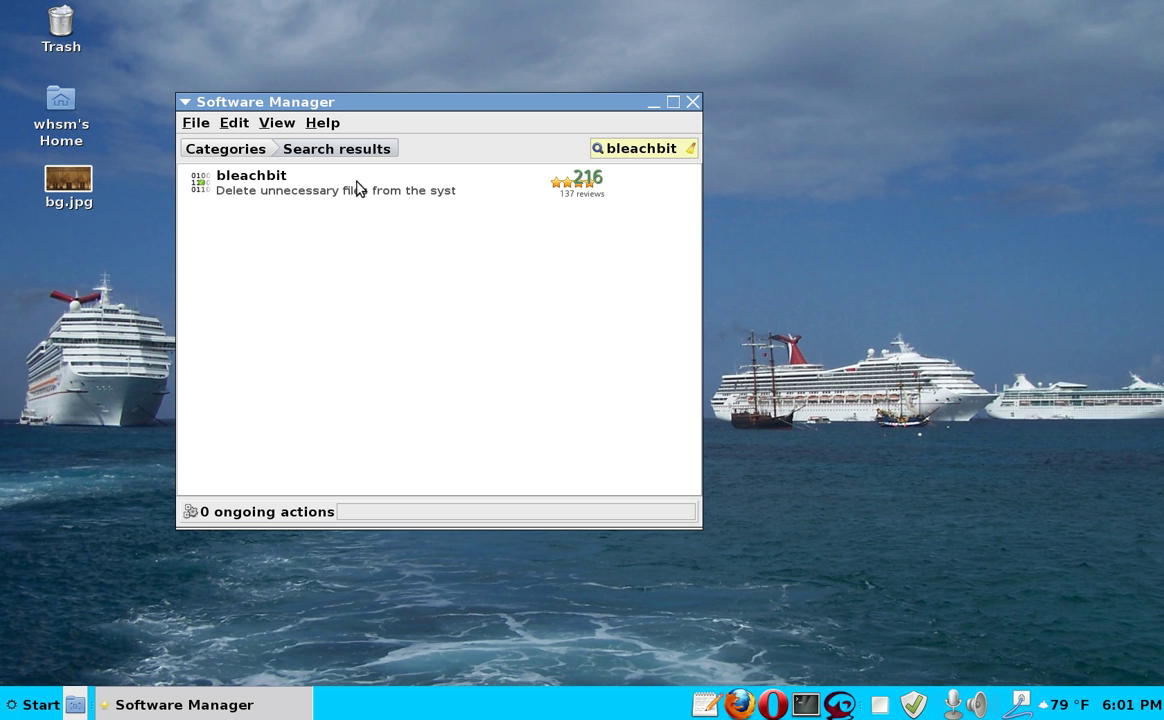
click(227, 150)
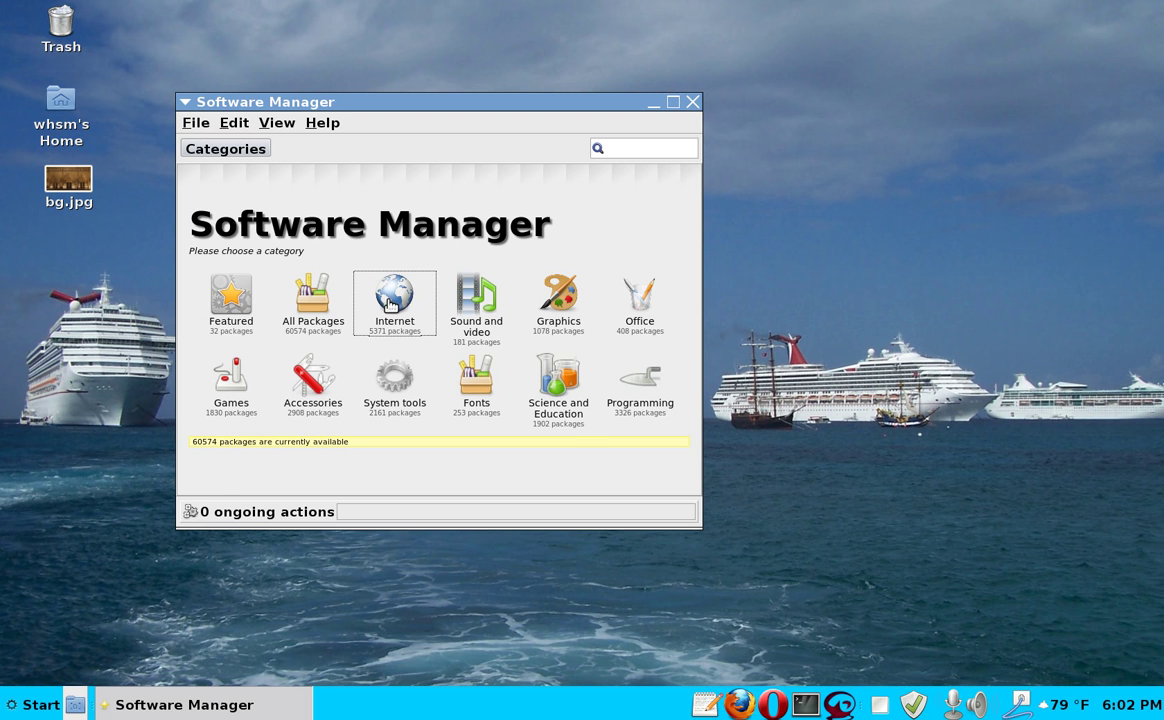
click(388, 303)
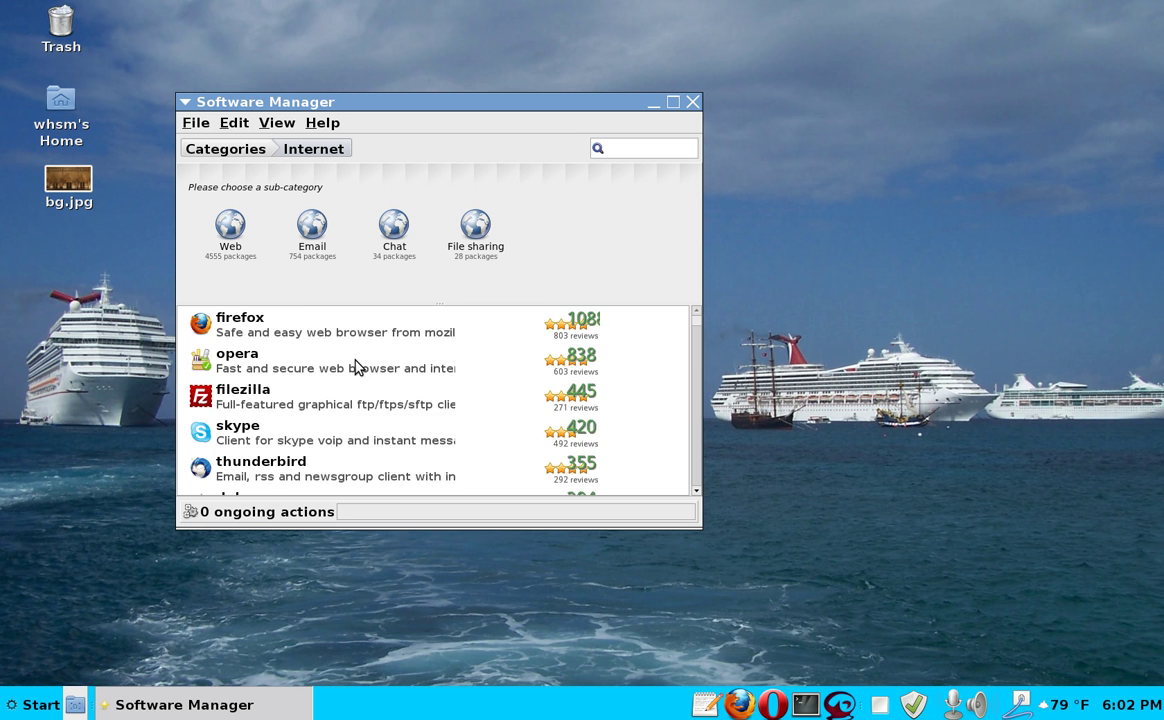
scroll(358, 368, down, 3)
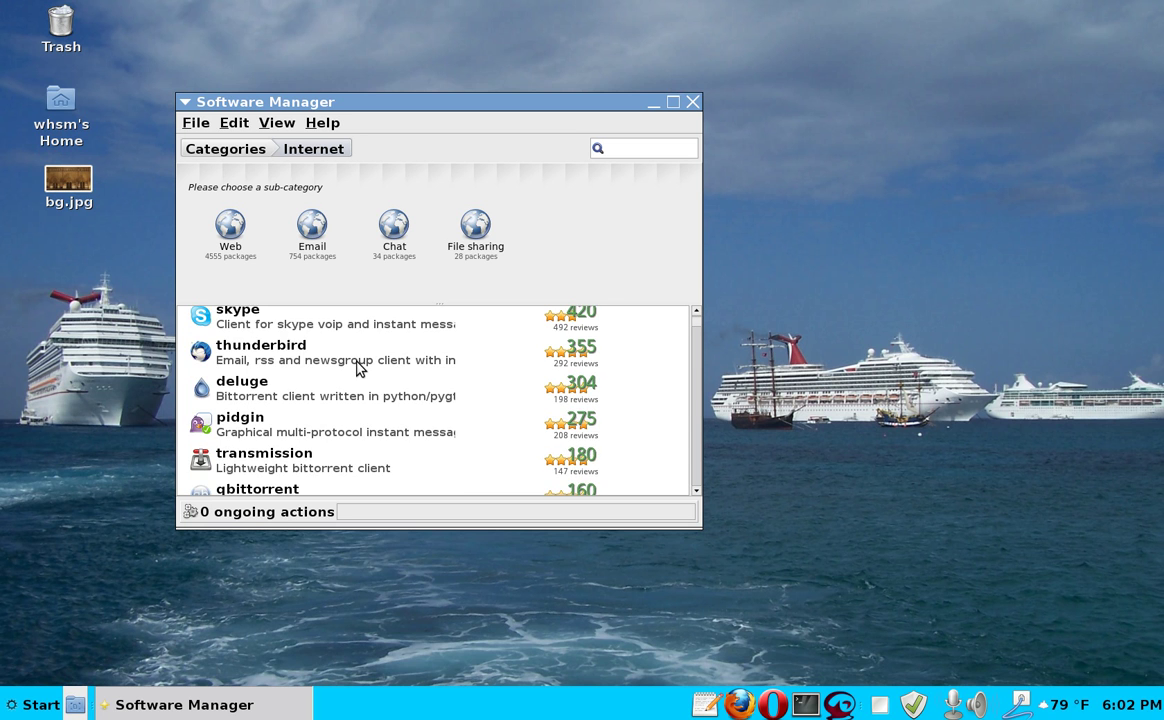
scroll(358, 368, down, 1)
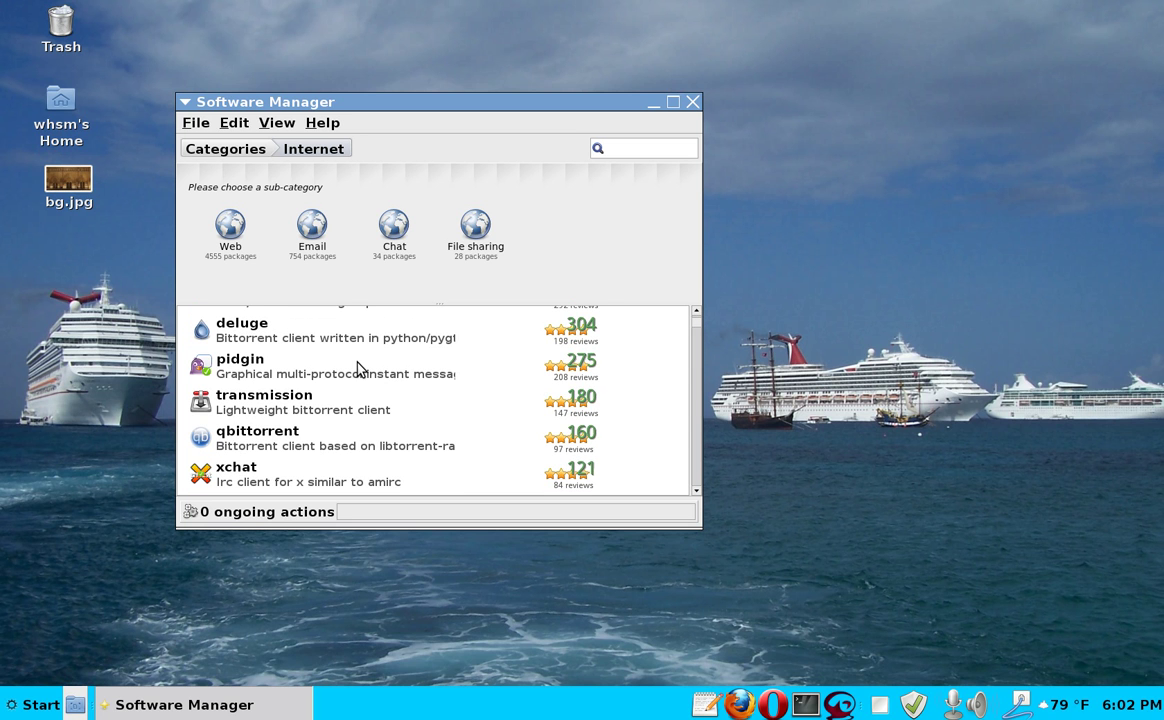
scroll(358, 368, down, 1)
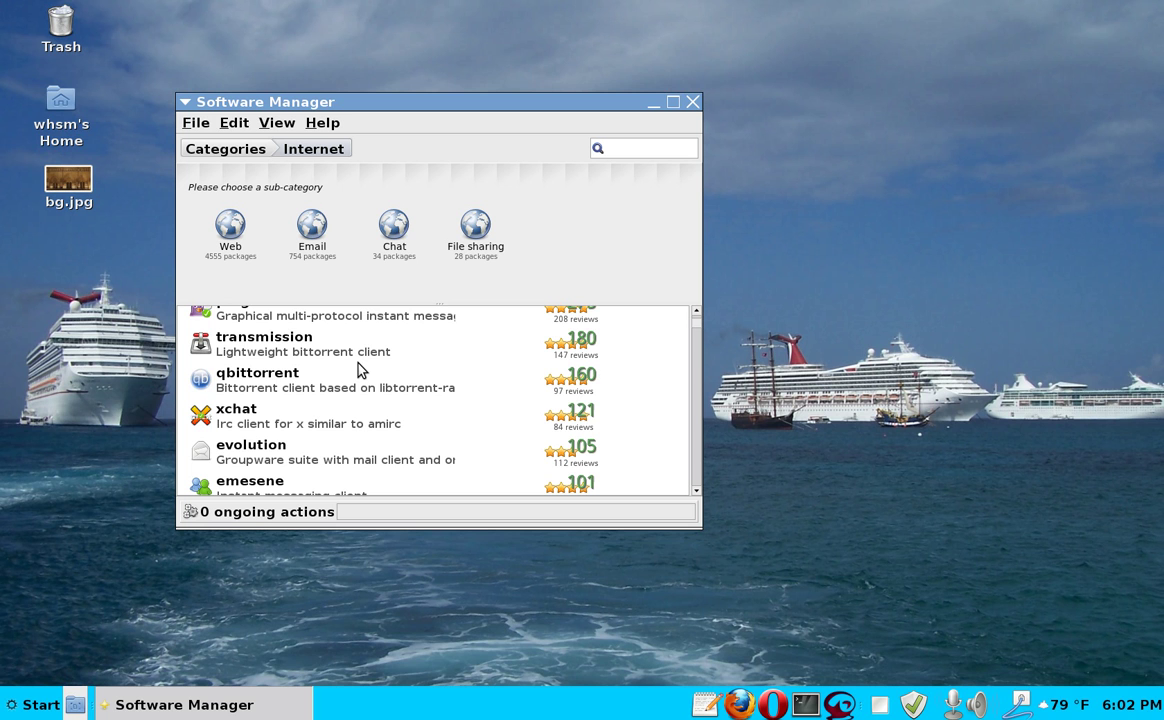
scroll(355, 360, up, 4)
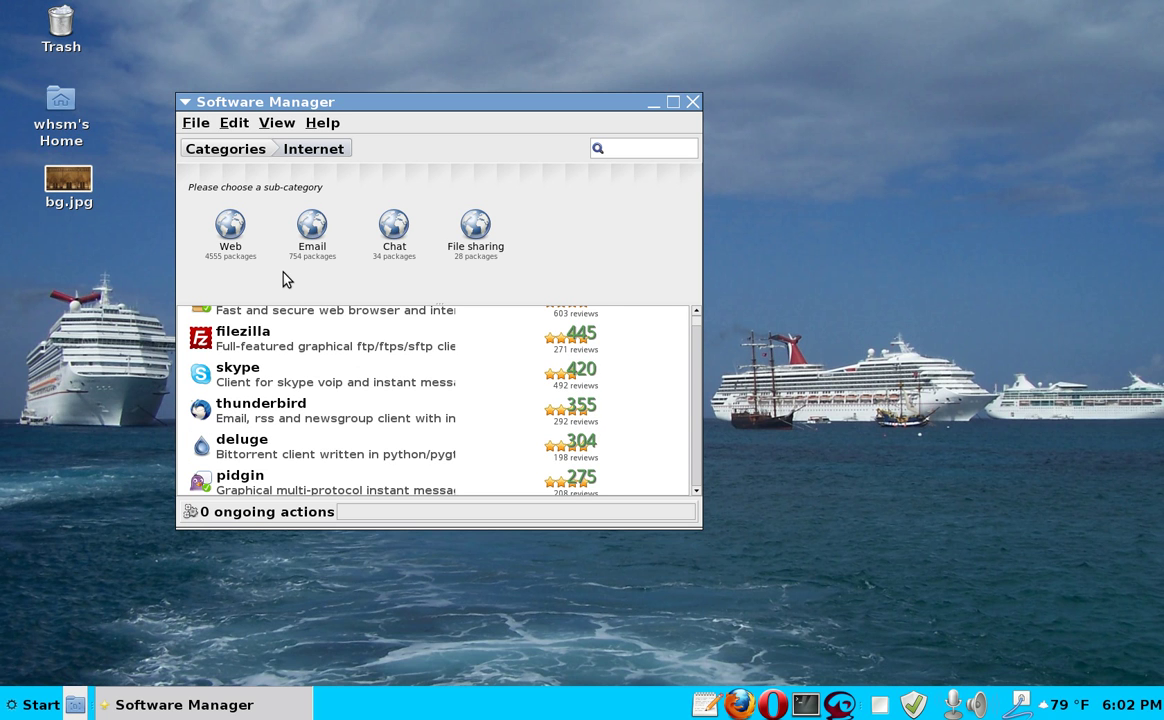
click(311, 230)
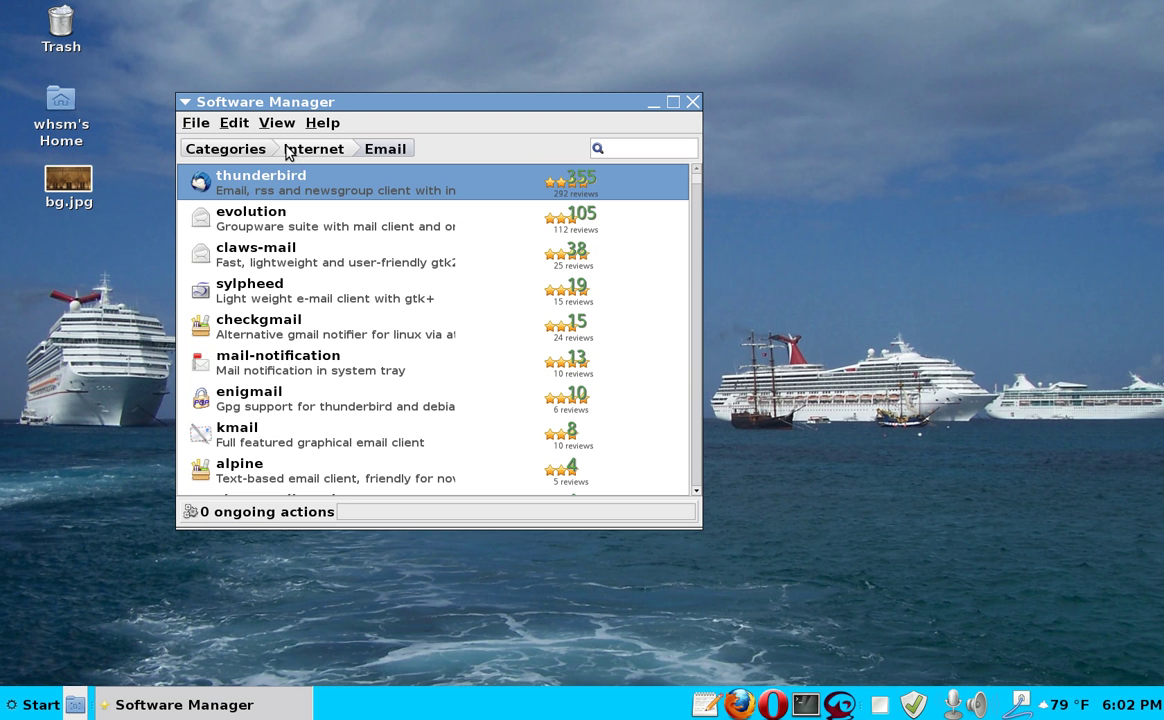
click(236, 150)
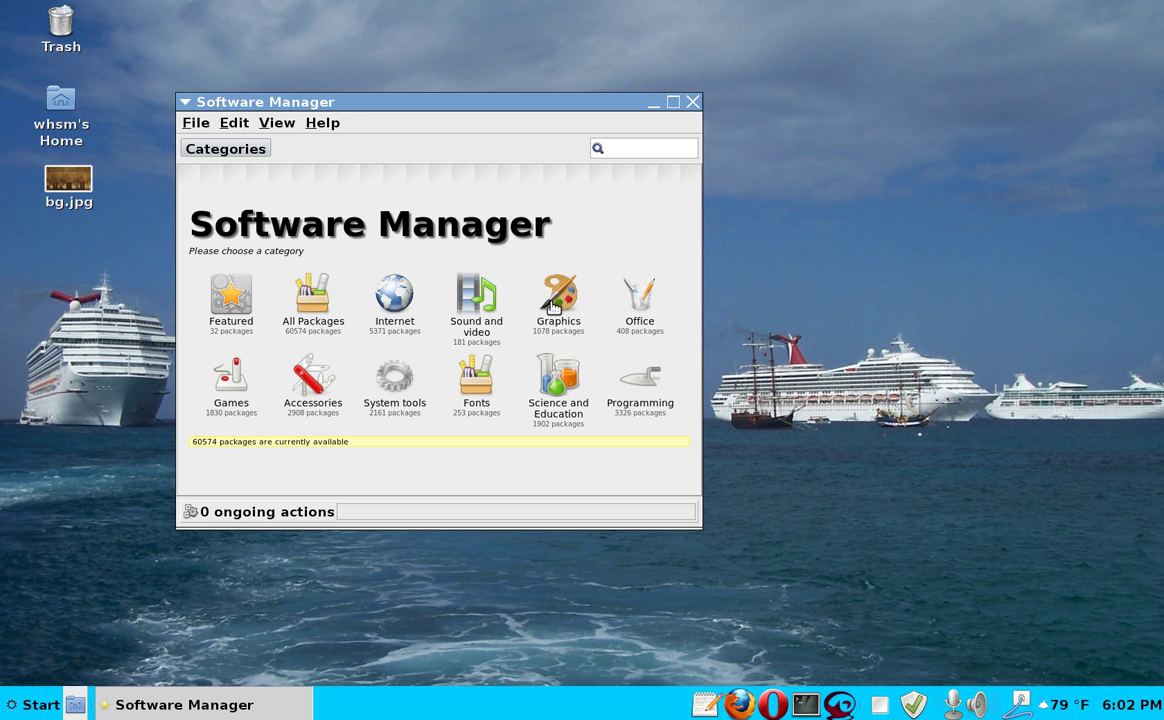
- Look into Sound and video, then go back to Categories and search for 'screen'
click(481, 305)
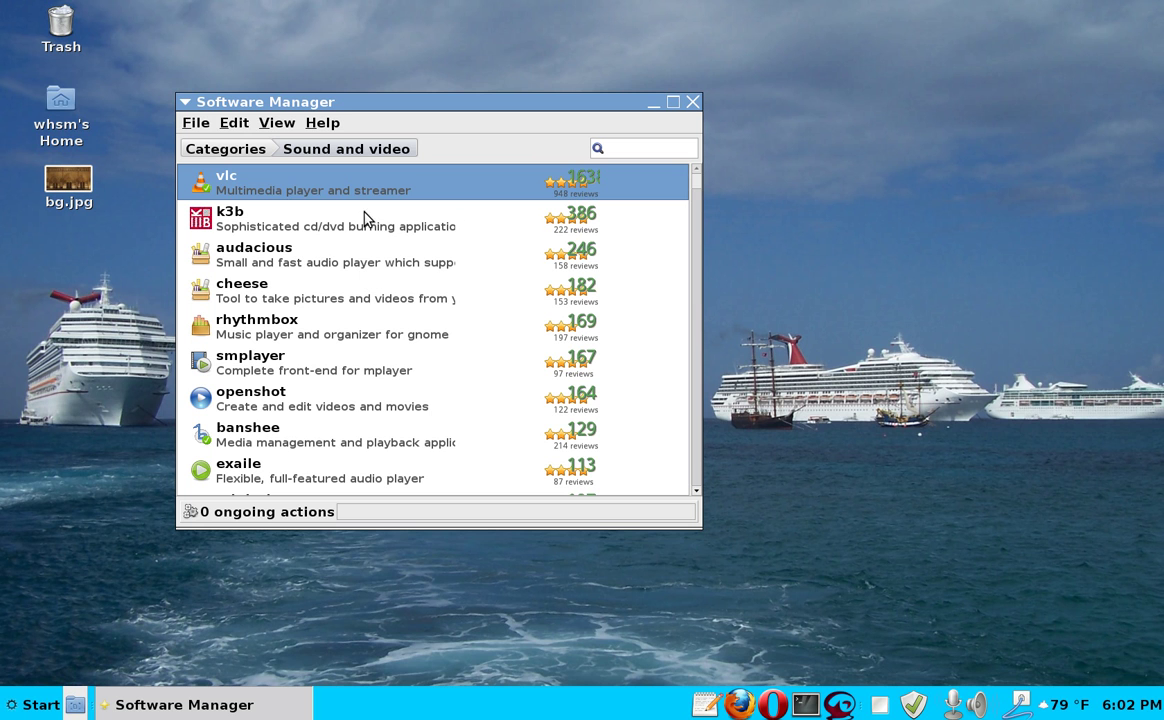
click(259, 155)
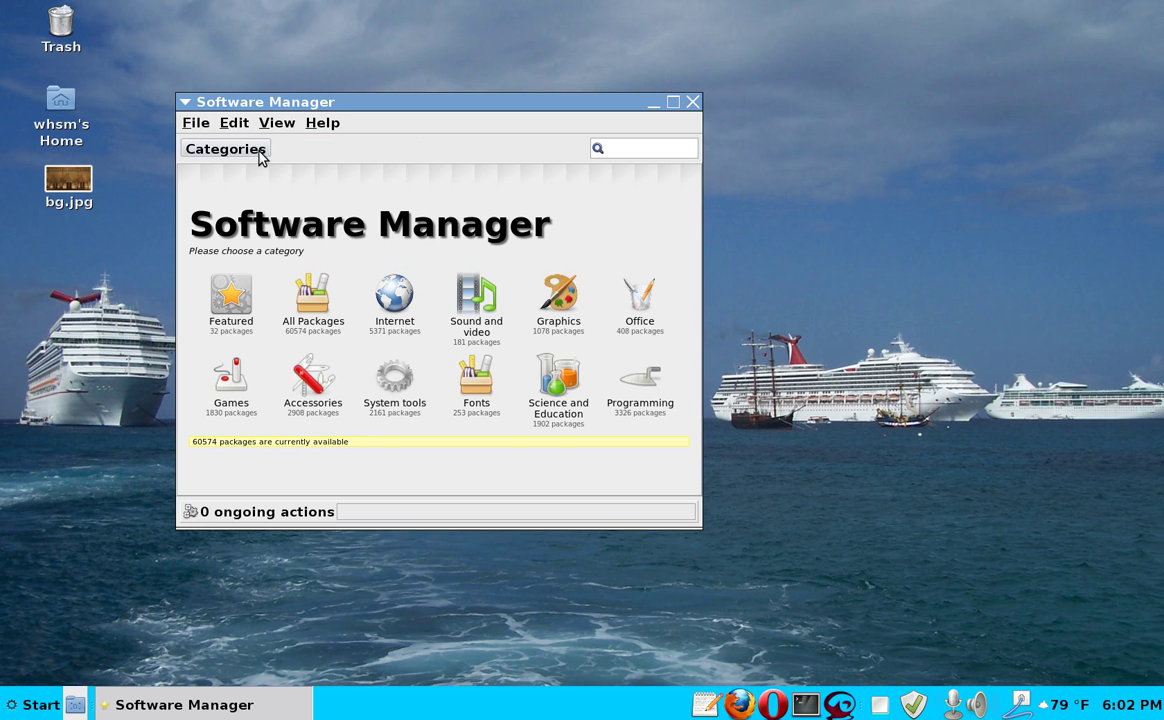
click(634, 147)
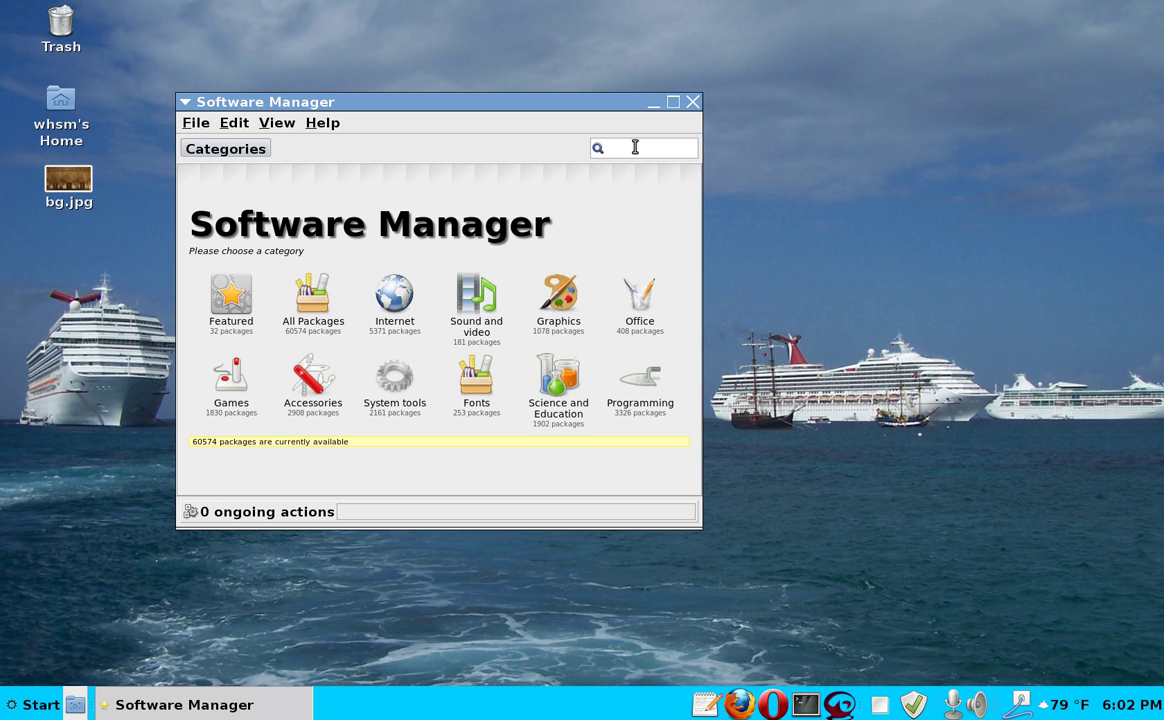
text(scree)
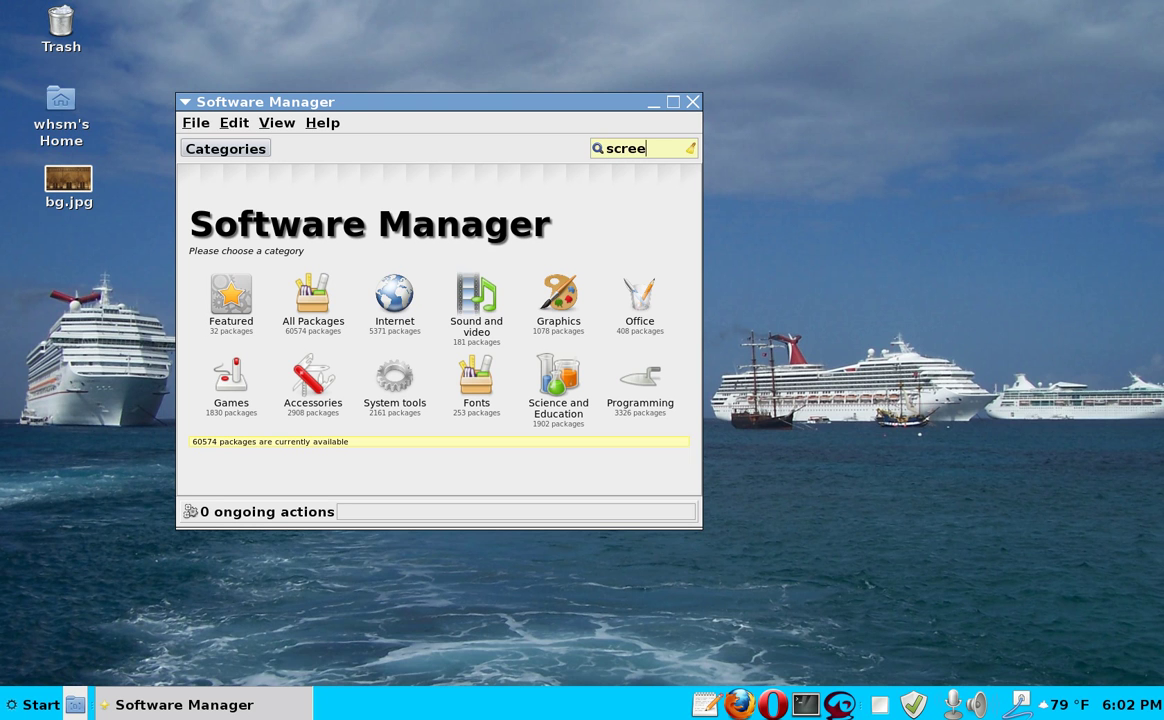
text(n)
key(Return)
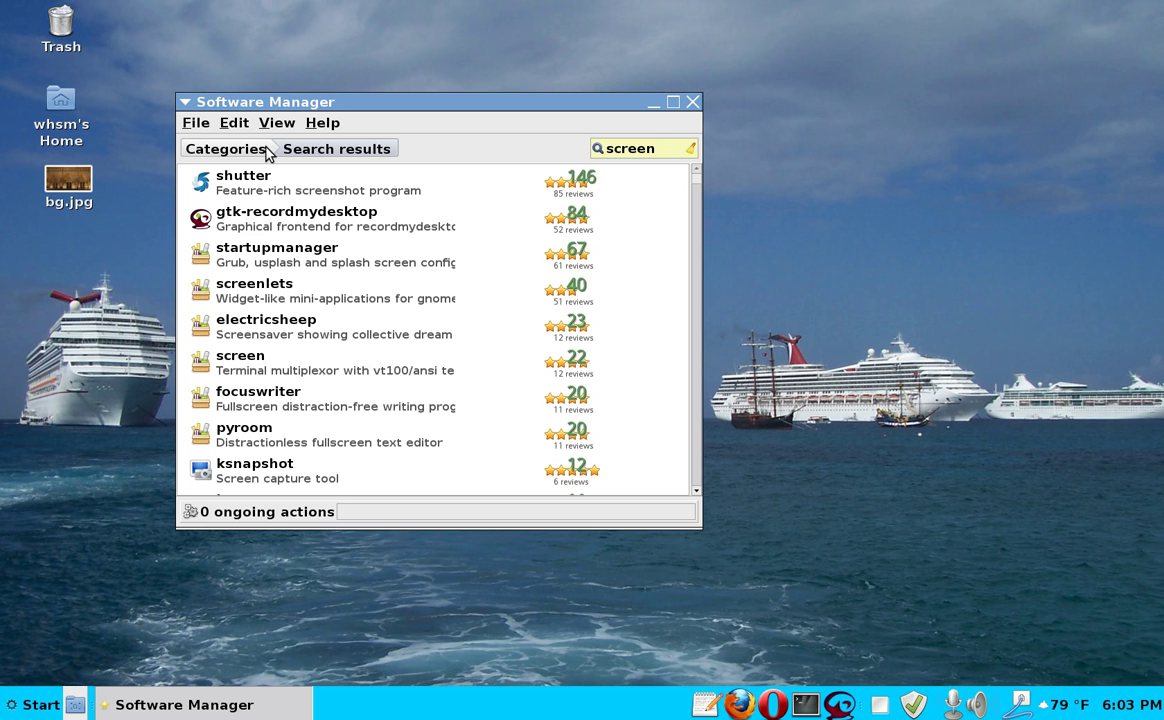
- Close Software Manager and open the Start menu on the desktop
click(692, 102)
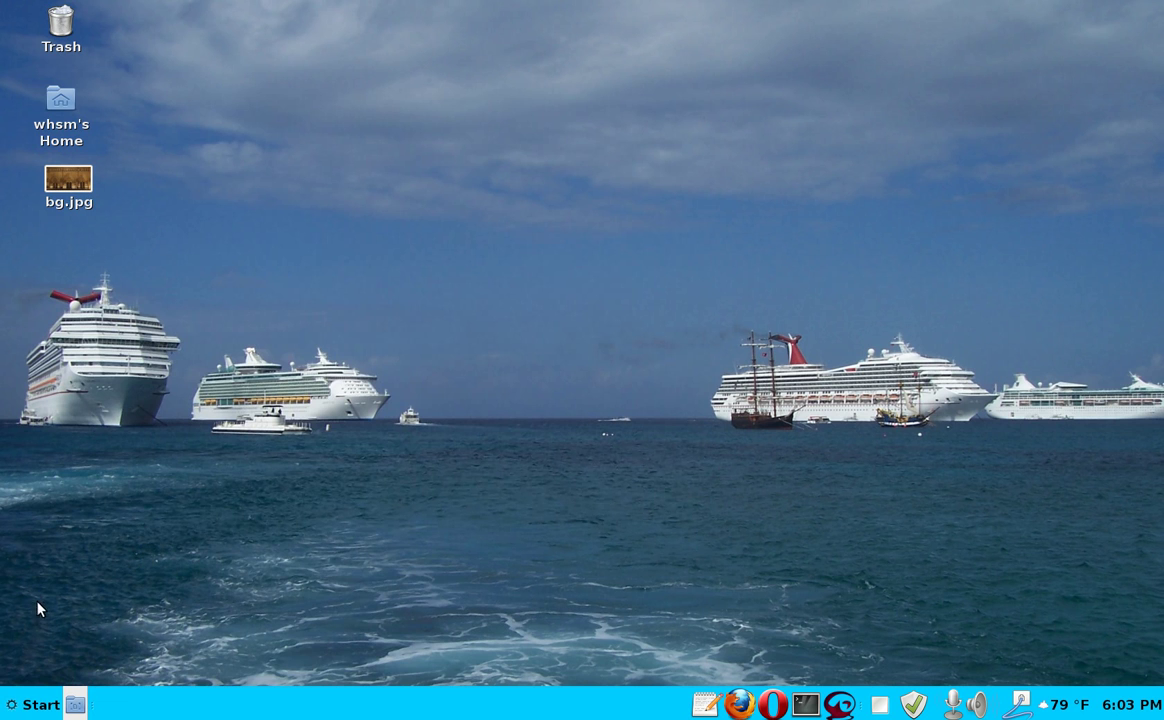
click(24, 704)
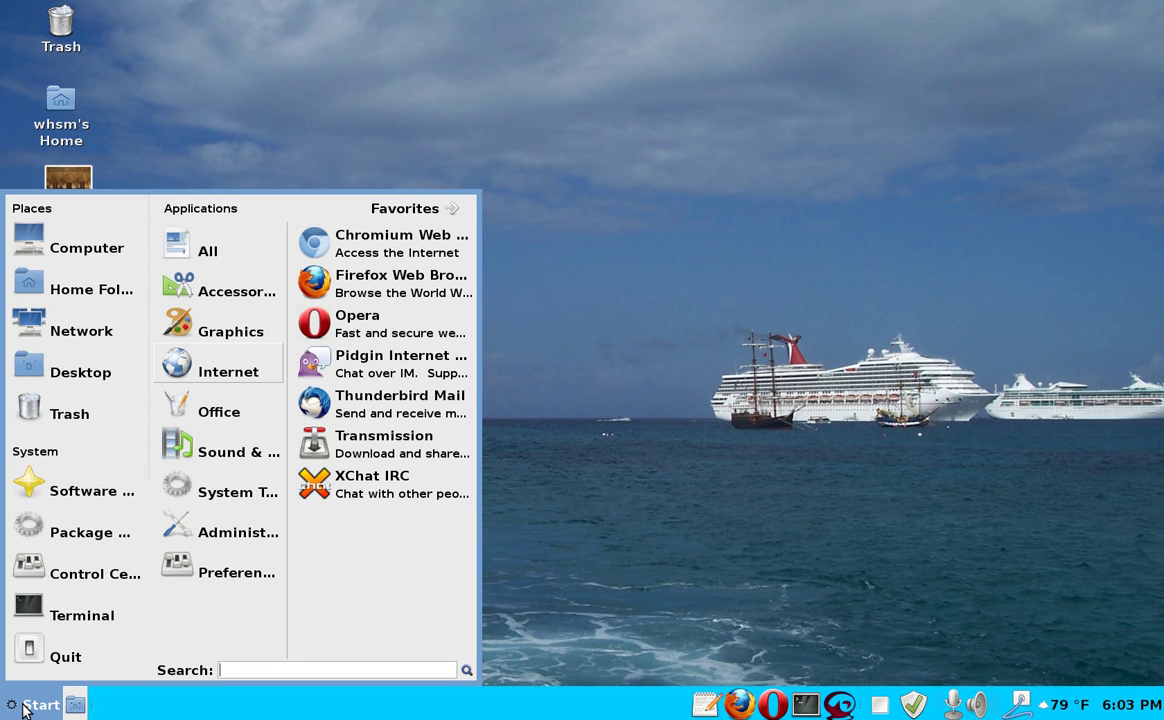
- Relaunch Software Manager from the Start menu and open the Office category
click(82, 495)
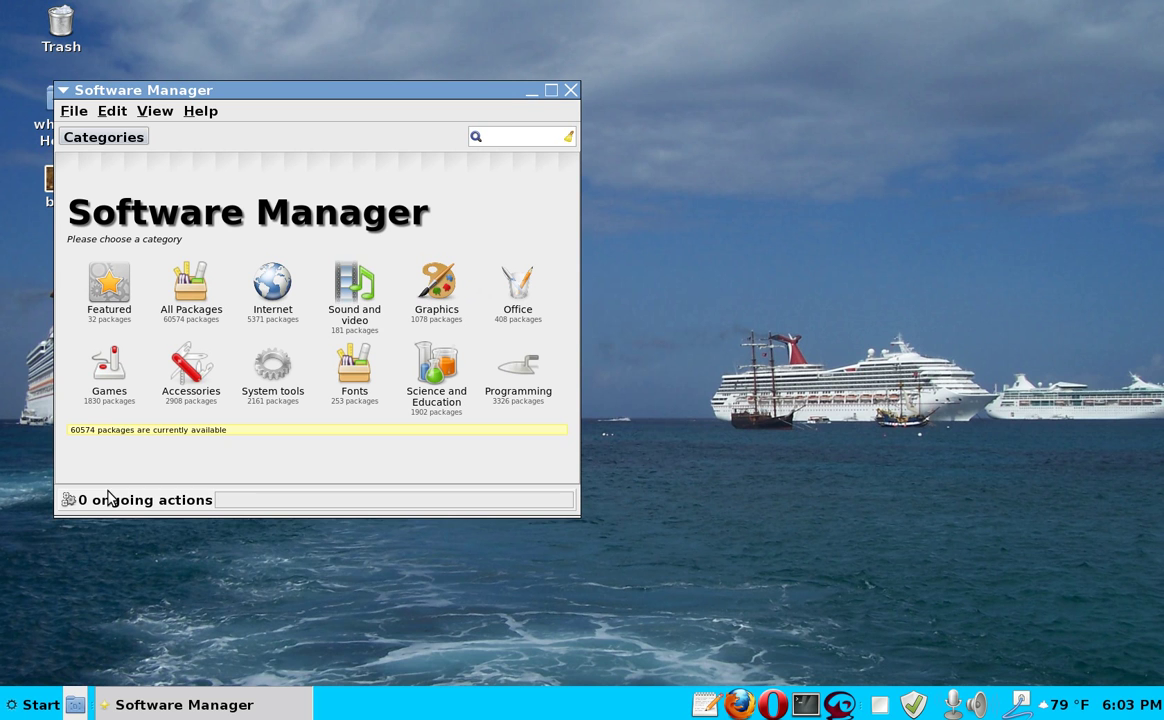
click(525, 292)
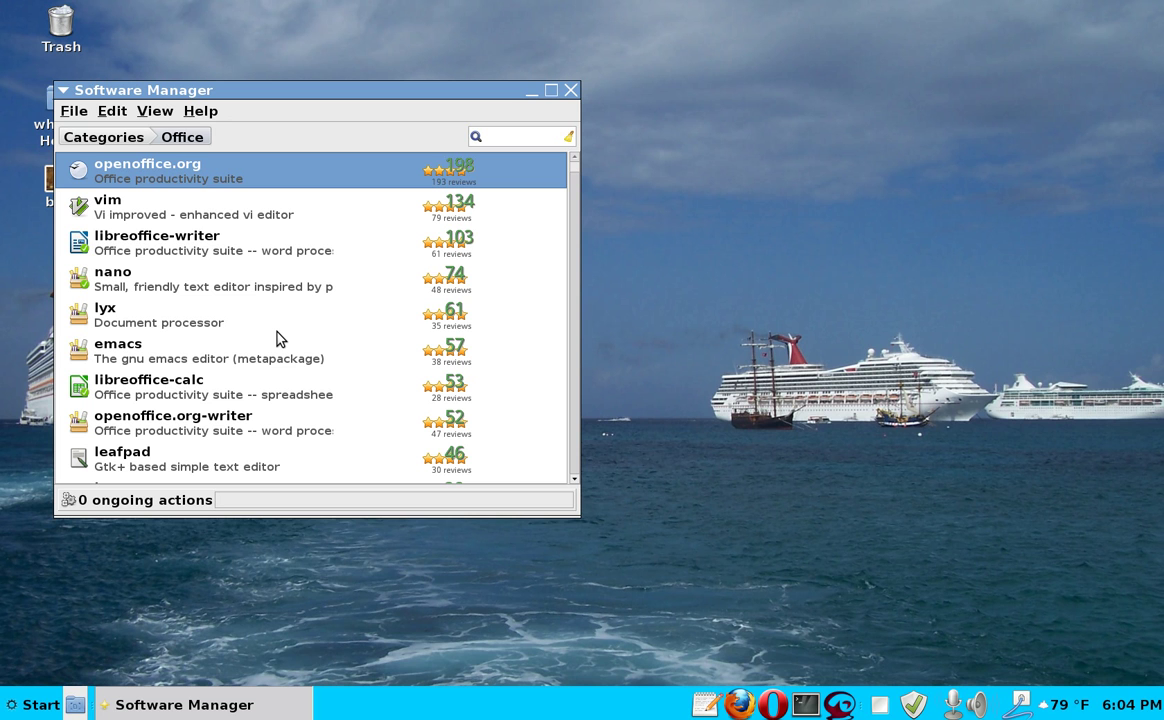
- View the libreoffice-writer details page, then go back via the Categories breadcrumb
click(201, 234)
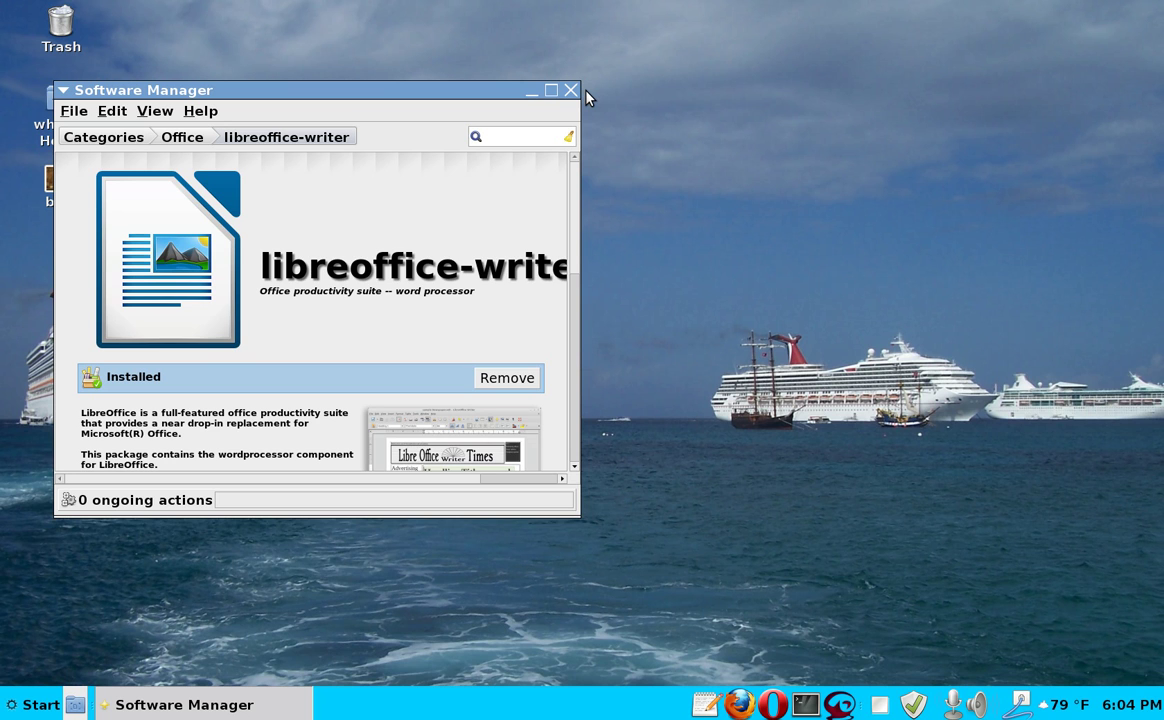
click(99, 140)
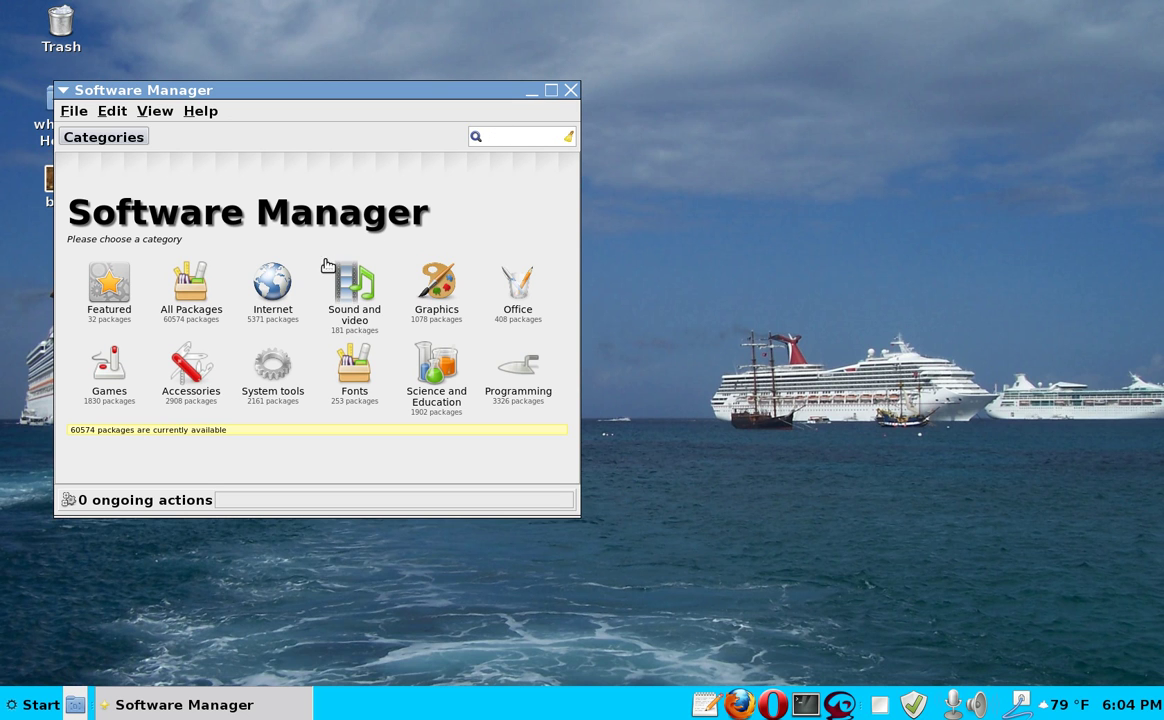
- Close the Software Manager window, leaving the bare desktop
click(570, 91)
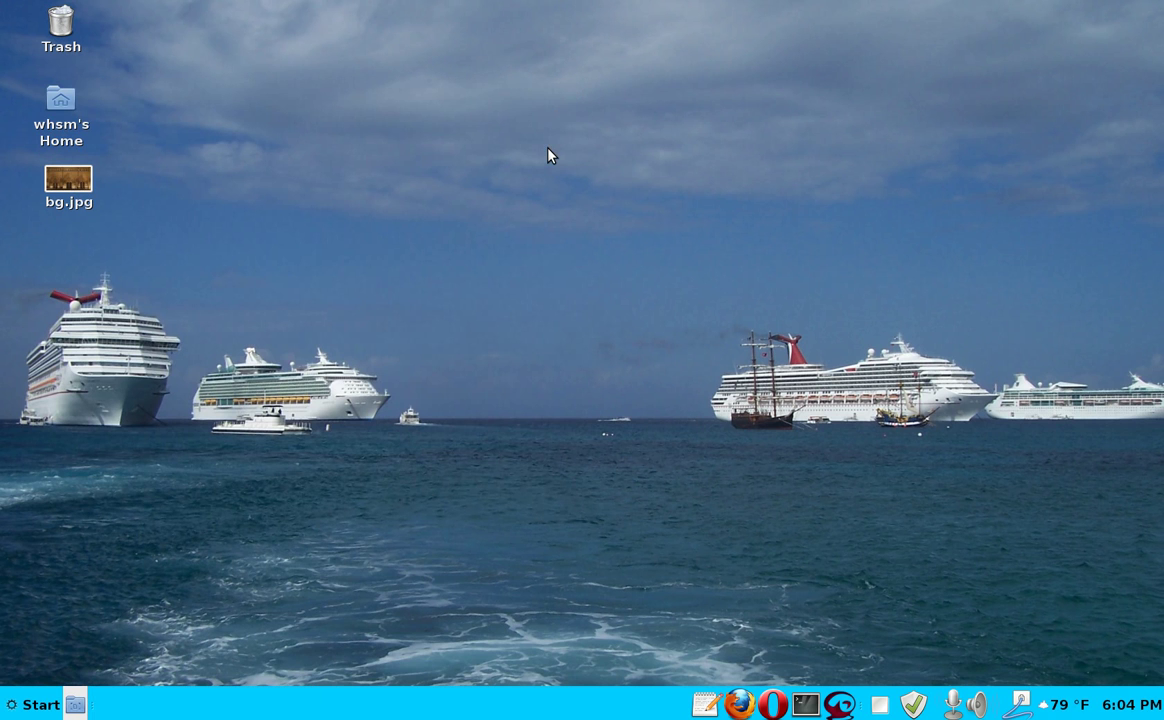